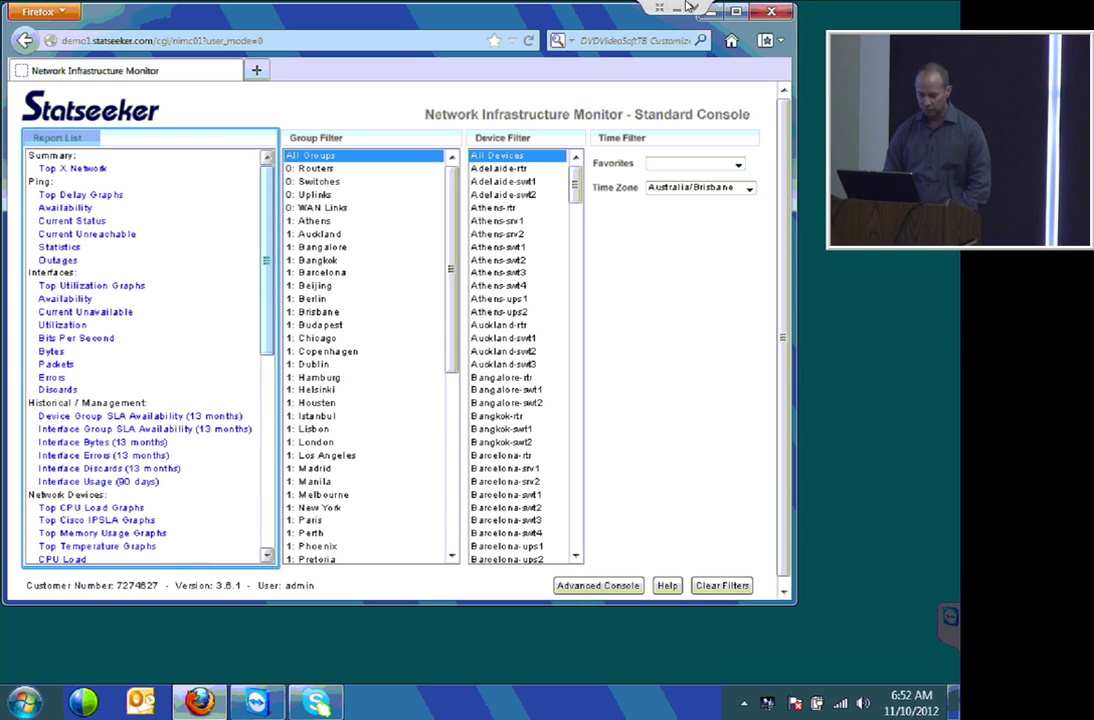
# Examine the available report categories in the Report List, from Summary and Ping down to UPS and General
pyautogui.scroll(-2, 686, 7)
pyautogui.scroll(-1, 686, 7)
pyautogui.scroll(2, 686, 7)
pyautogui.scroll(-1, 686, 7)
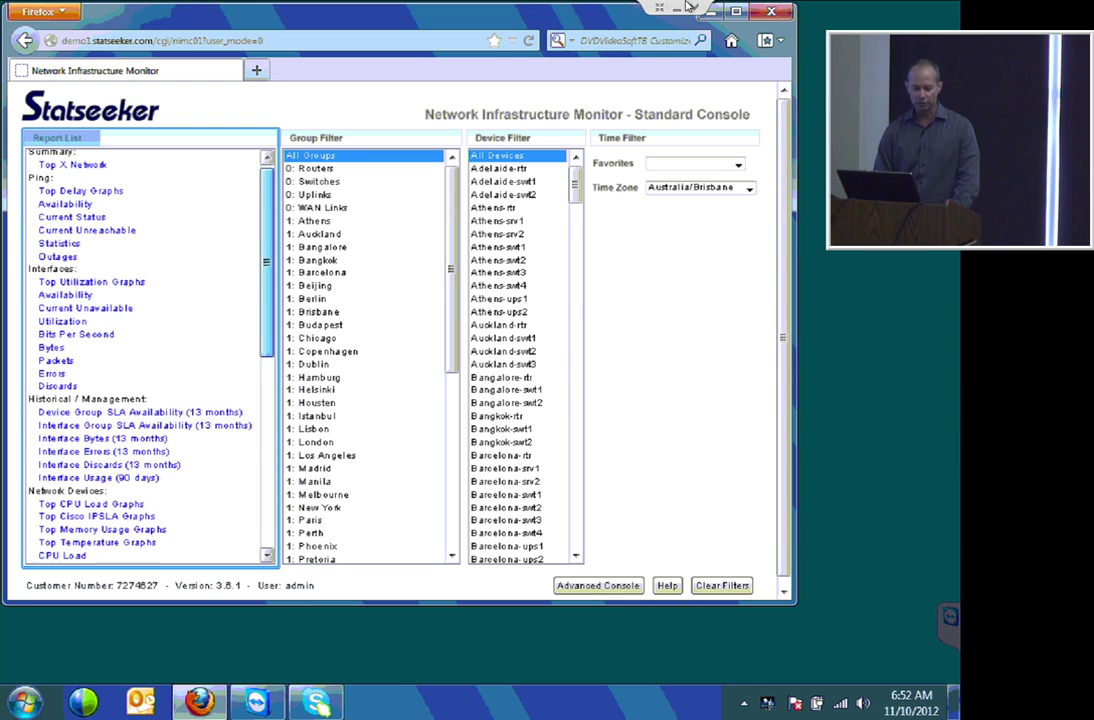
pyautogui.scroll(-1, 686, 7)
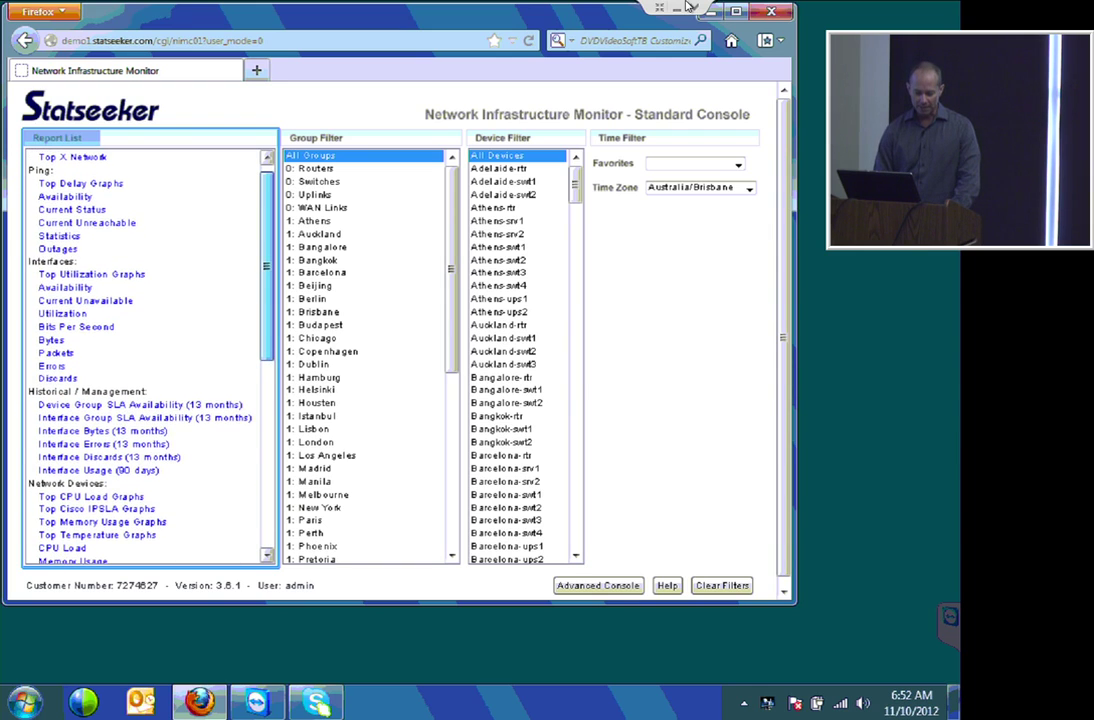
pyautogui.scroll(2, 686, 7)
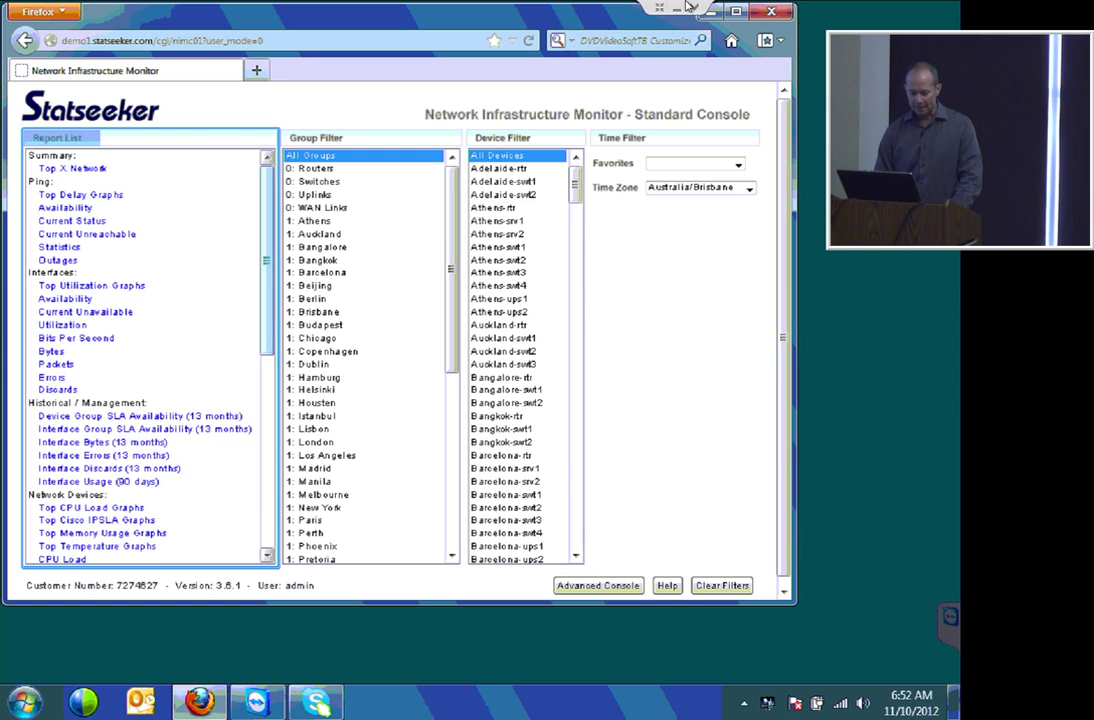
pyautogui.scroll(-1, 145, 350)
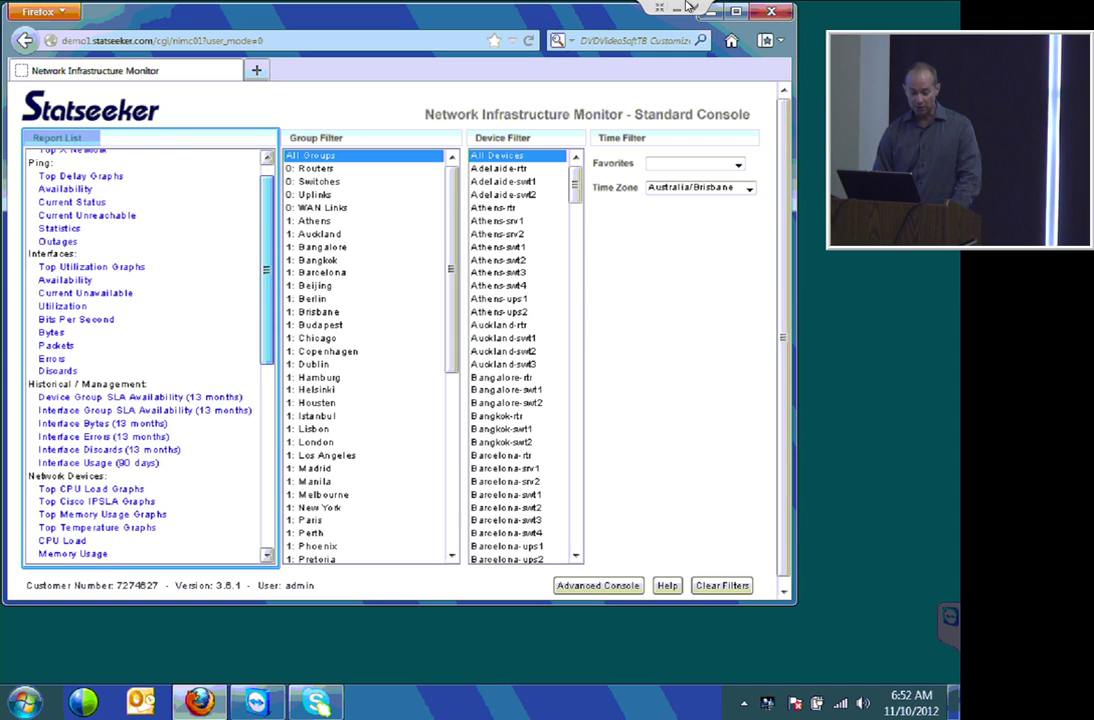
pyautogui.scroll(-2, 145, 350)
pyautogui.scroll(-3, 145, 350)
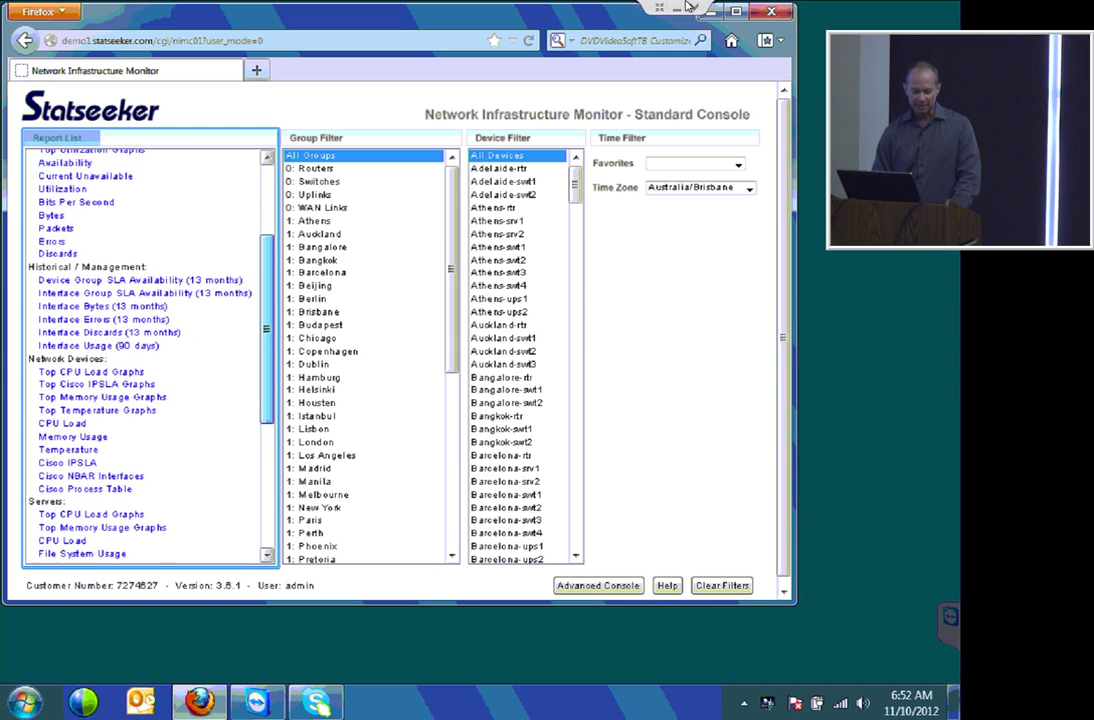
pyautogui.scroll(-3, 145, 350)
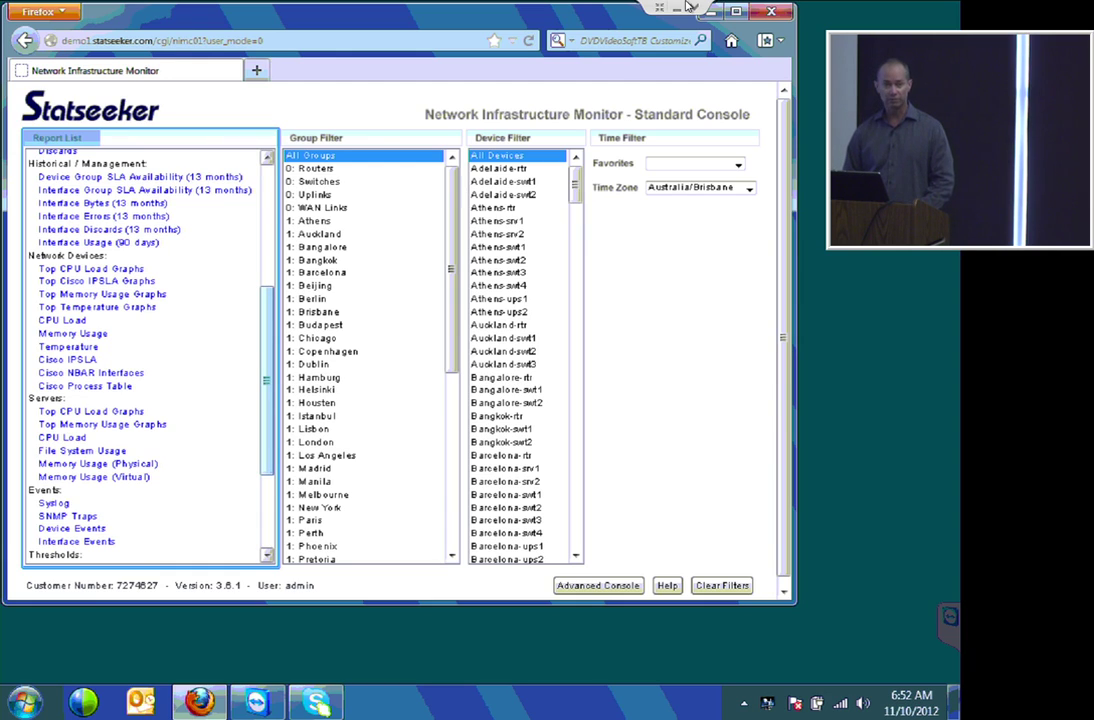
pyautogui.moveTo(267, 380); pyautogui.dragTo(267, 437)
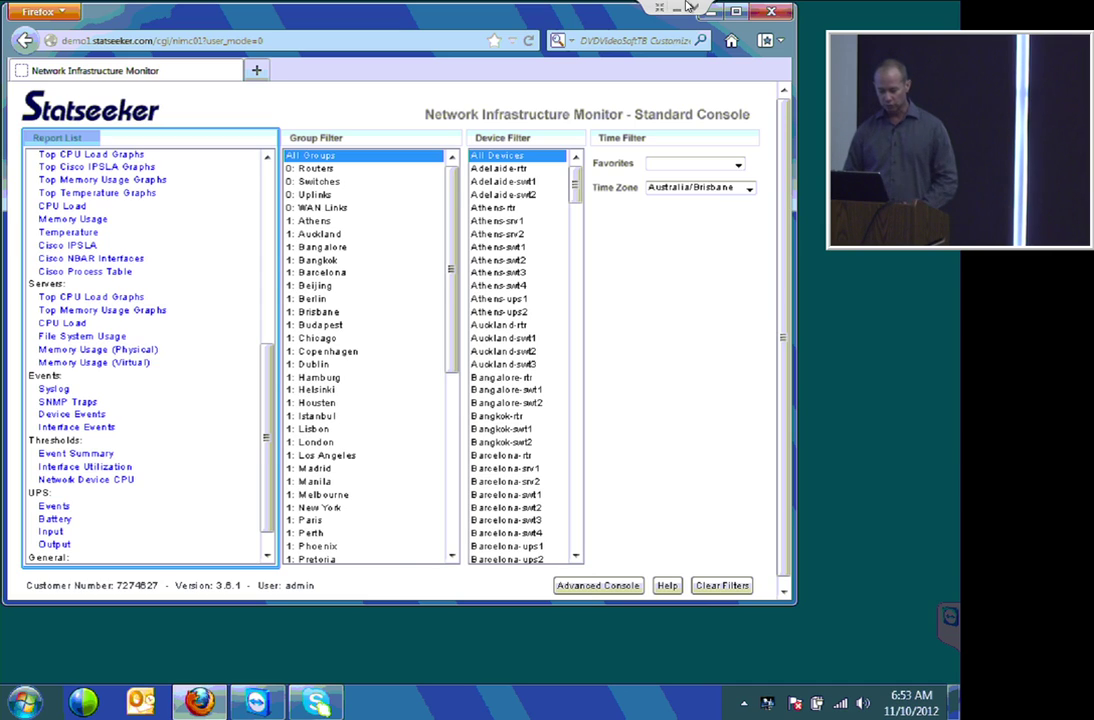
pyautogui.moveTo(266, 437); pyautogui.dragTo(266, 452)
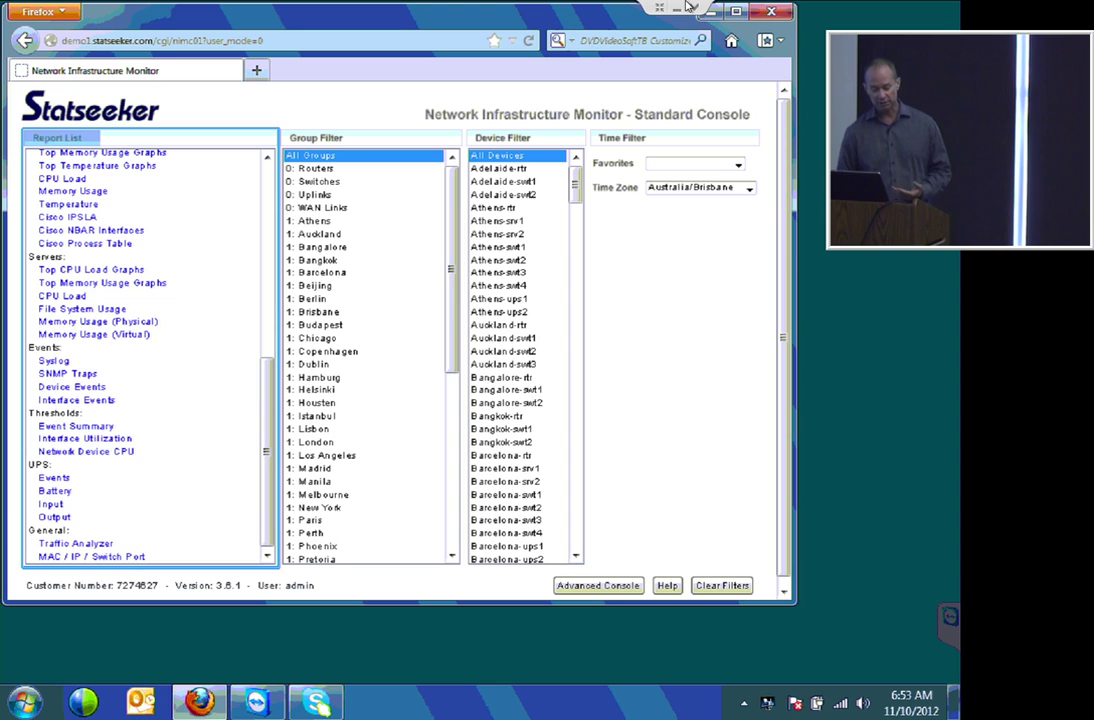
pyautogui.moveTo(266, 452); pyautogui.dragTo(266, 260)
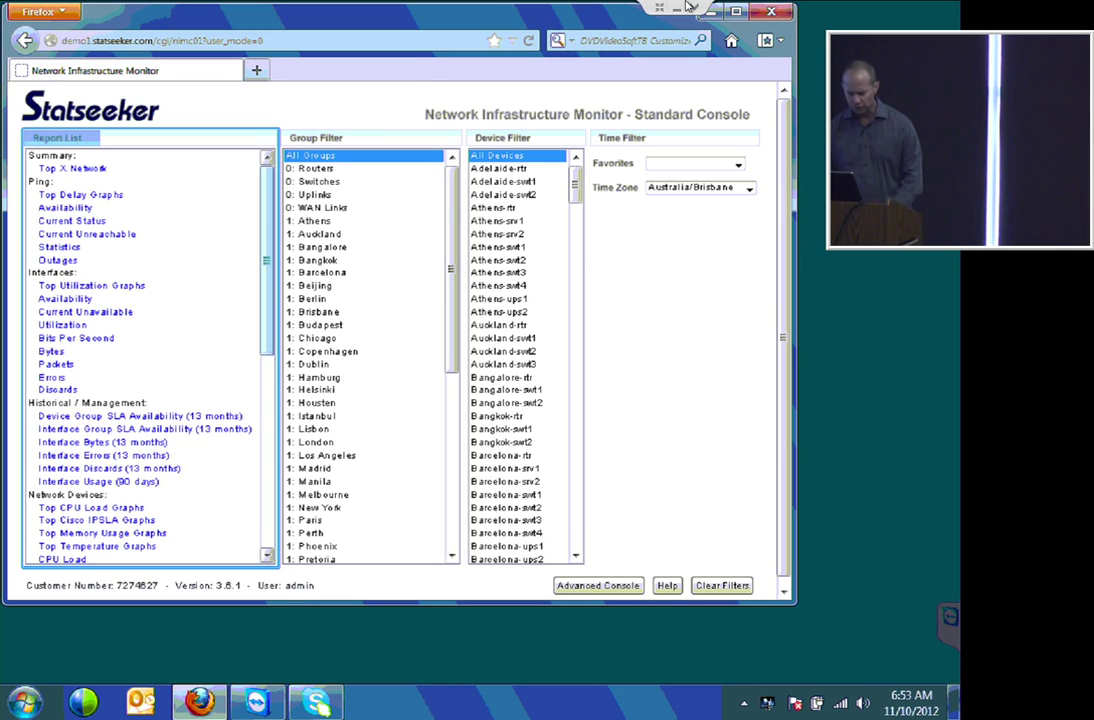
# Open the Interfaces Utilization report in a maximized window and focus on the top Copenhagen-swt2 Gi4/5 entry
pyautogui.click(62, 325)
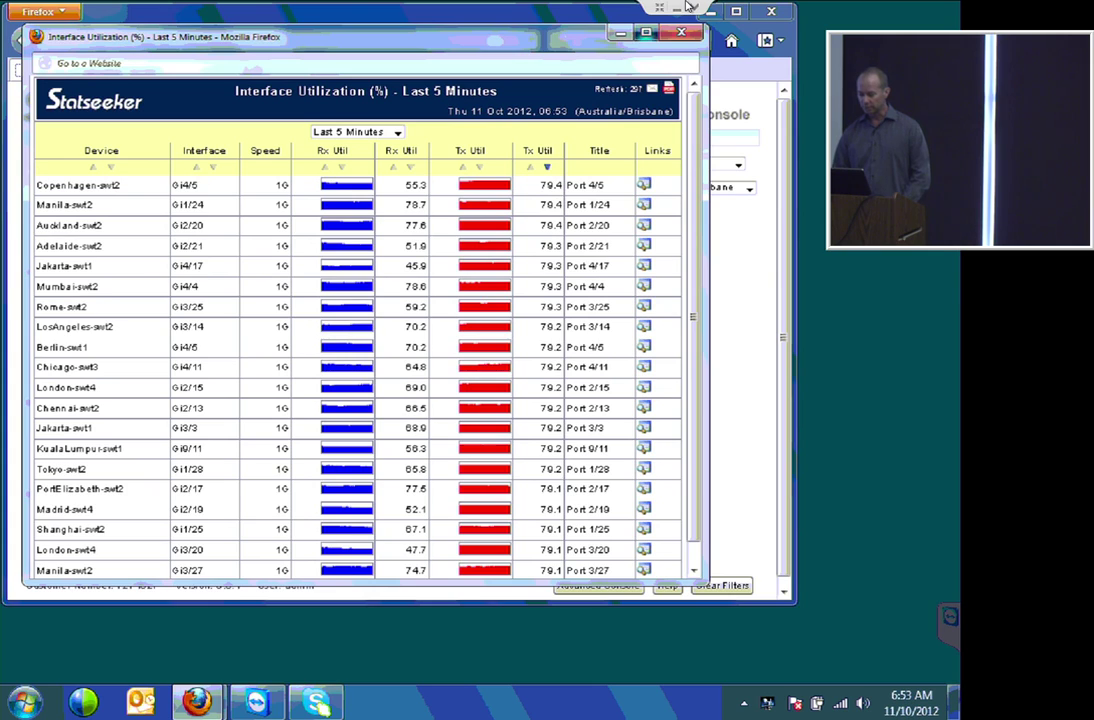
pyautogui.click(647, 32)
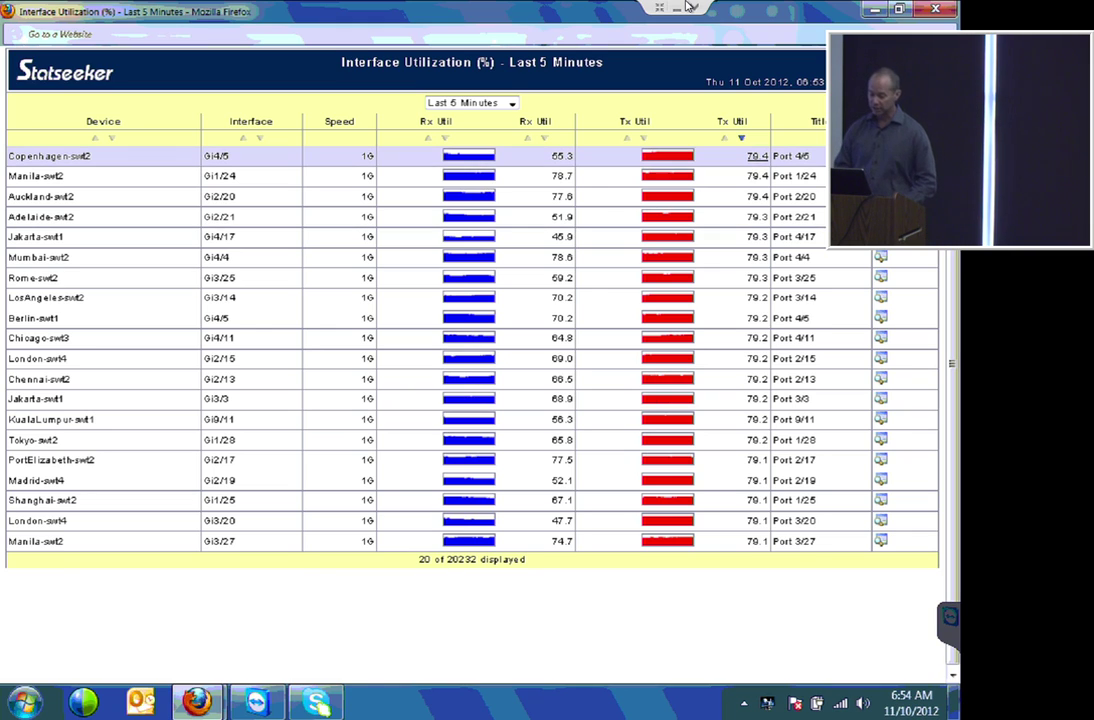
pyautogui.click(750, 156)
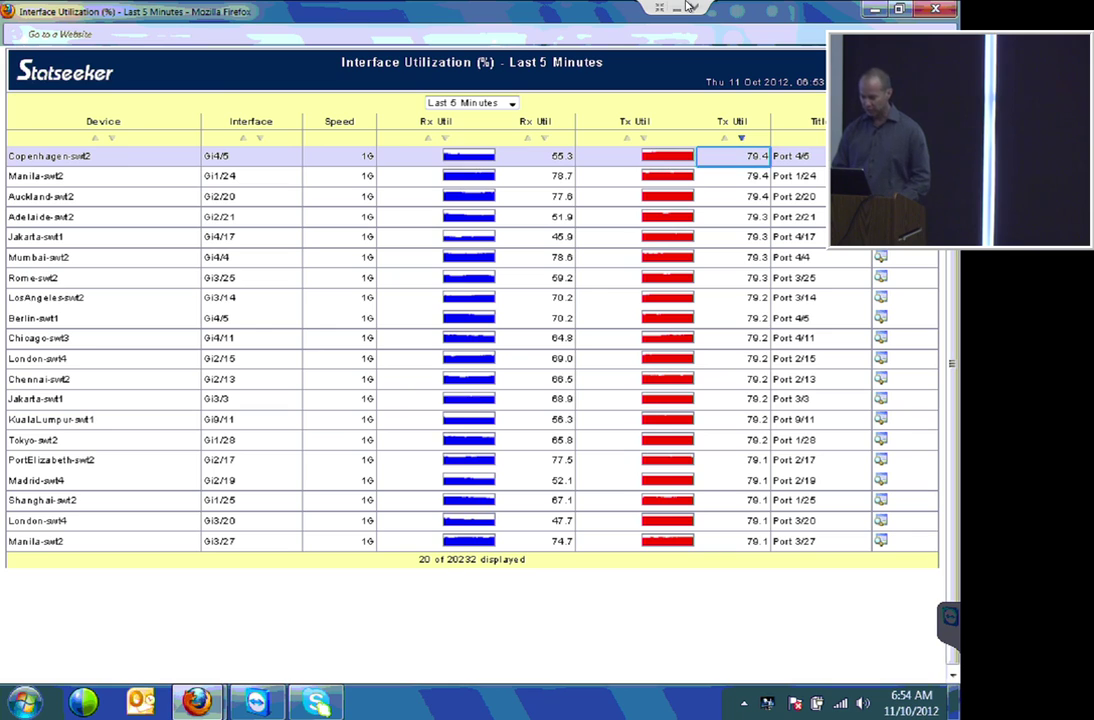
# Sort the interface utilization report by descending Rx Util and return it to descending Tx Util
pyautogui.keyDown('ctrl'); pyautogui.click(245, 156); pyautogui.keyUp('ctrl')
pyautogui.keyDown('ctrl'); pyautogui.click(102, 156); pyautogui.keyUp('ctrl')
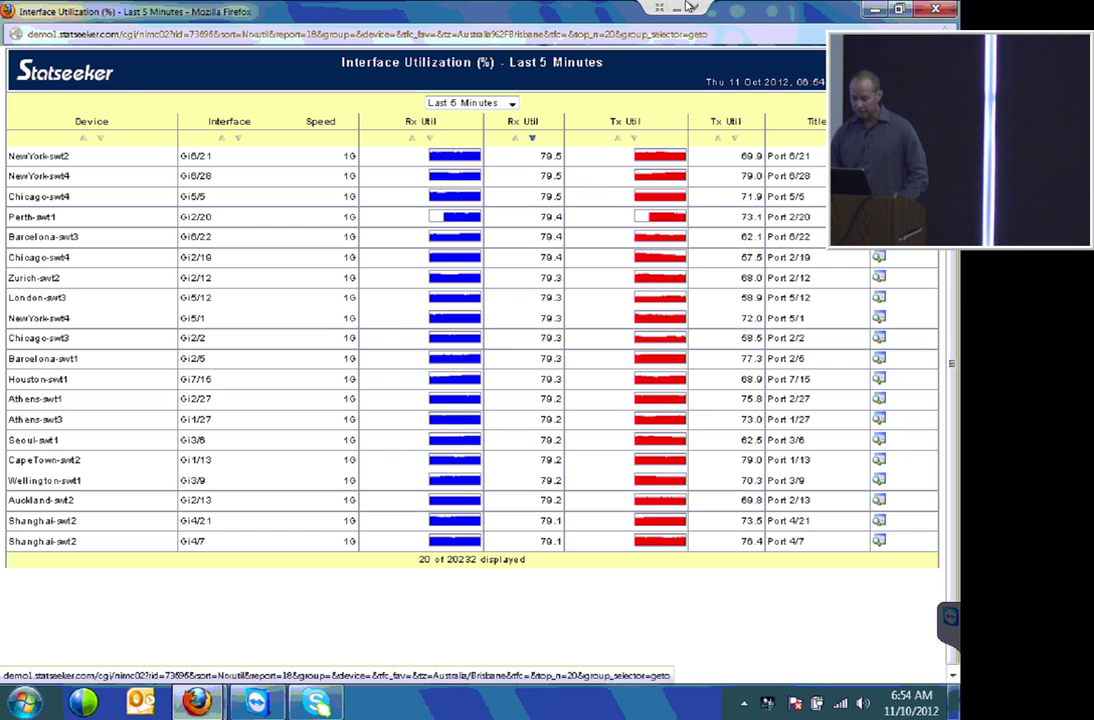
pyautogui.click(735, 138)
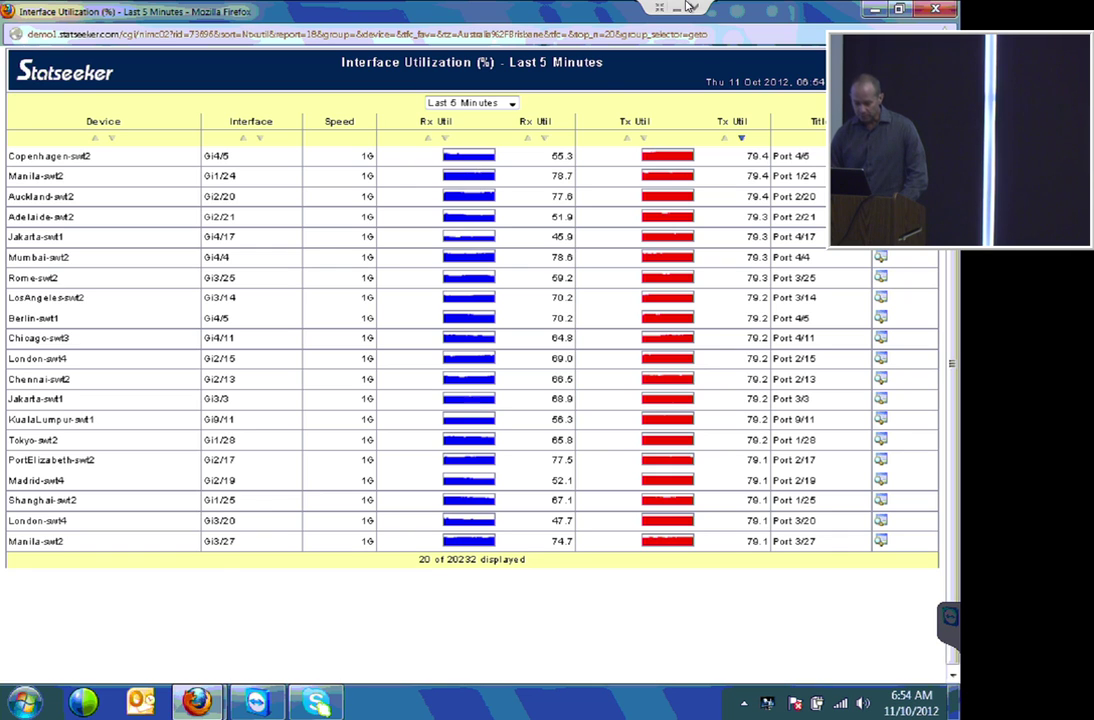
# Open the statistics for Copenhagen-swt2 Gi4/5 in a maximized window and examine its tables and graphs down to Discards
pyautogui.click(216, 156)
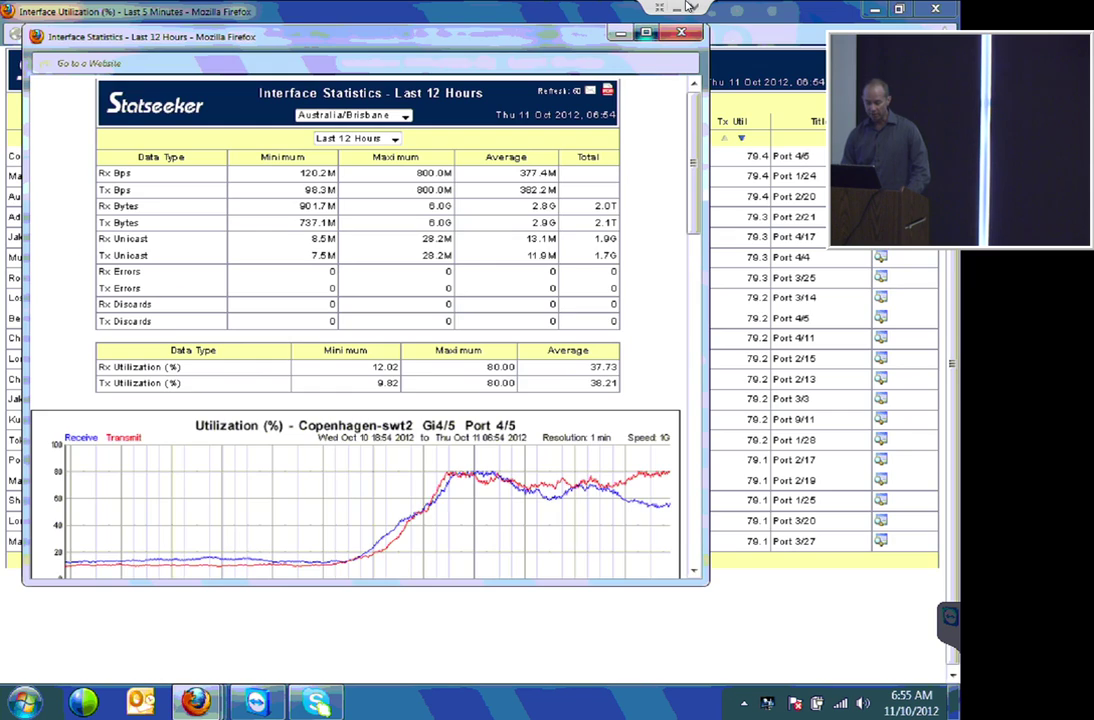
pyautogui.click(647, 33)
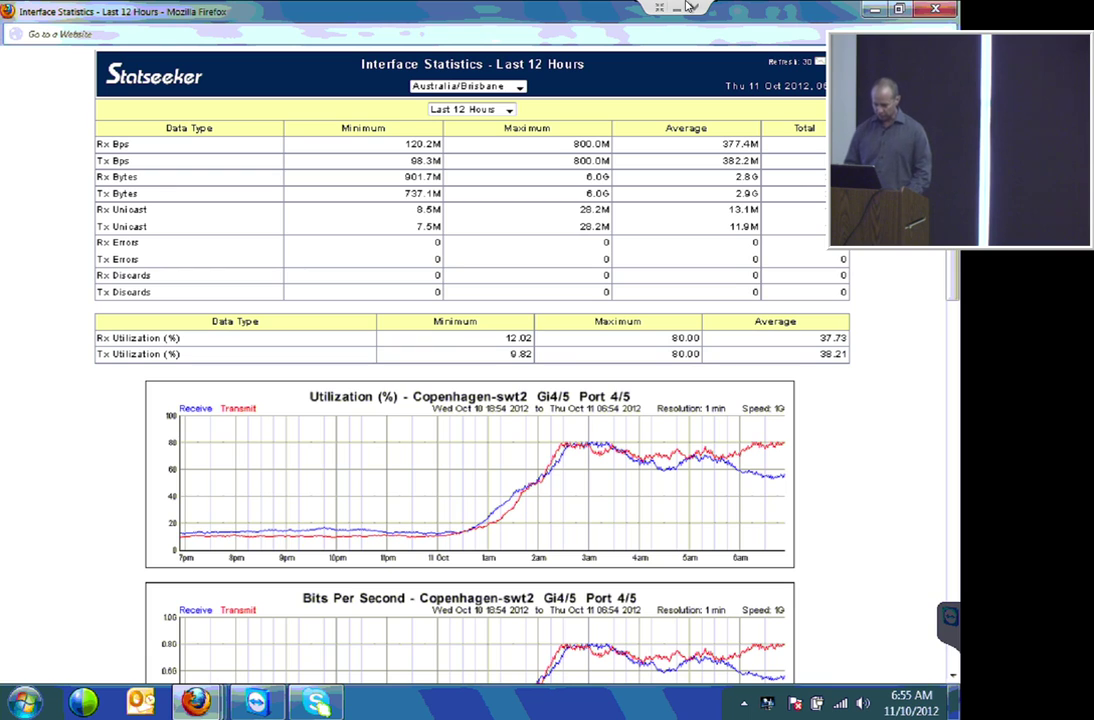
pyautogui.press('pagedown')
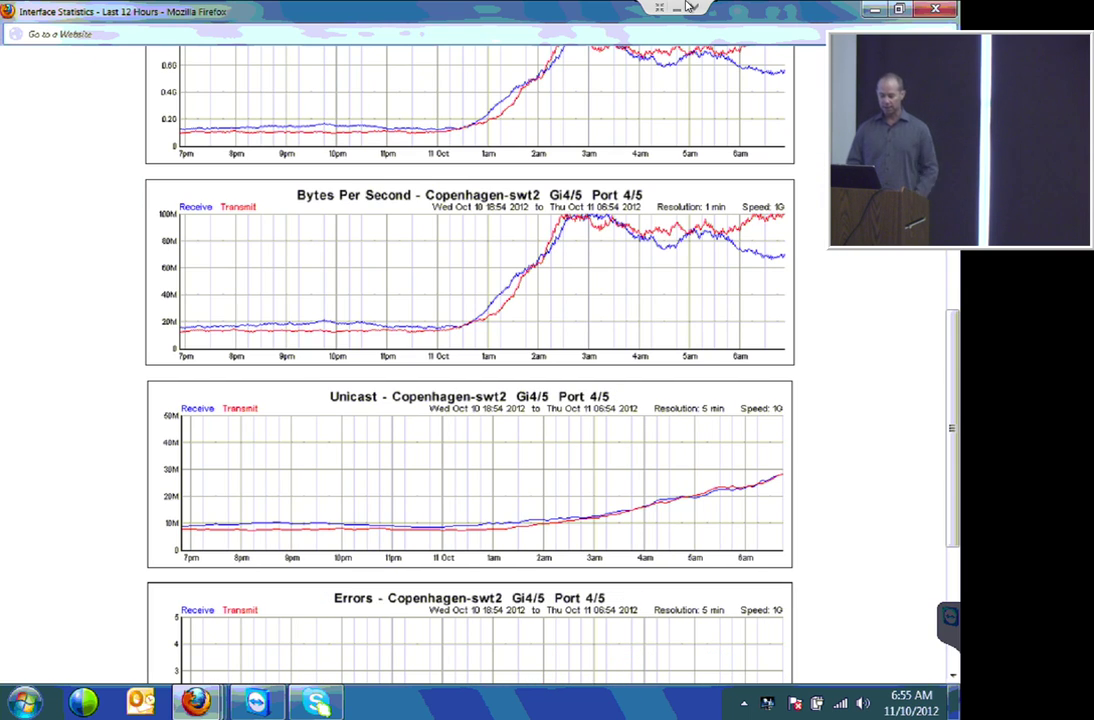
pyautogui.press('pagedown')
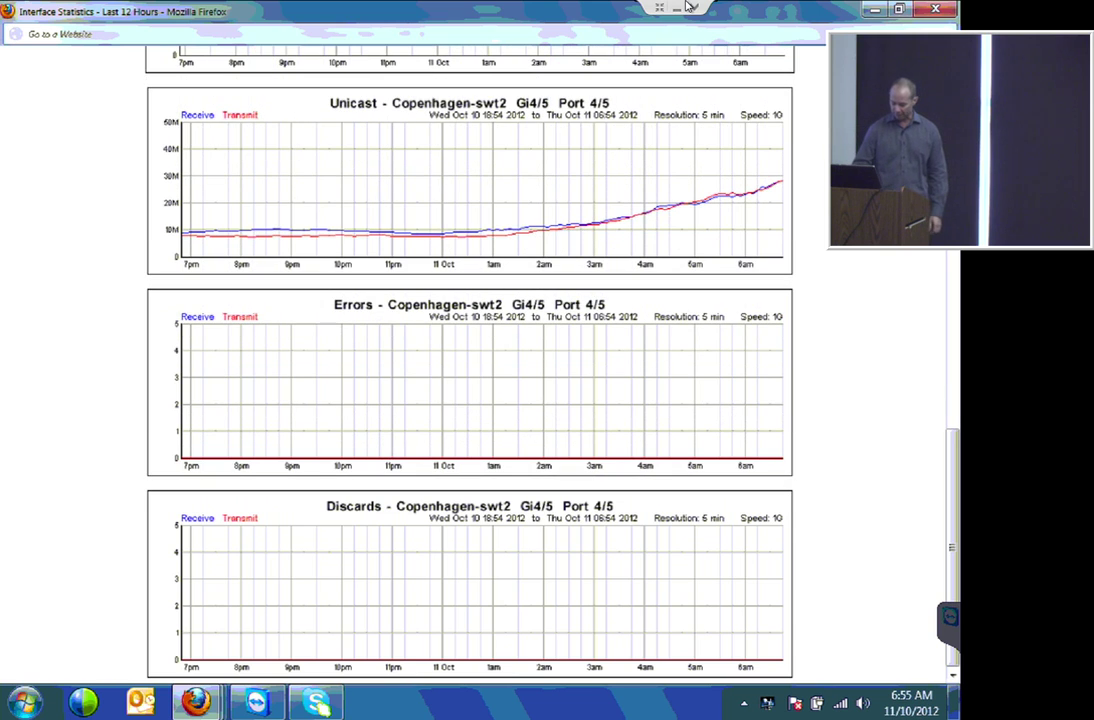
pyautogui.press('pageup')
pyautogui.press('pageup')
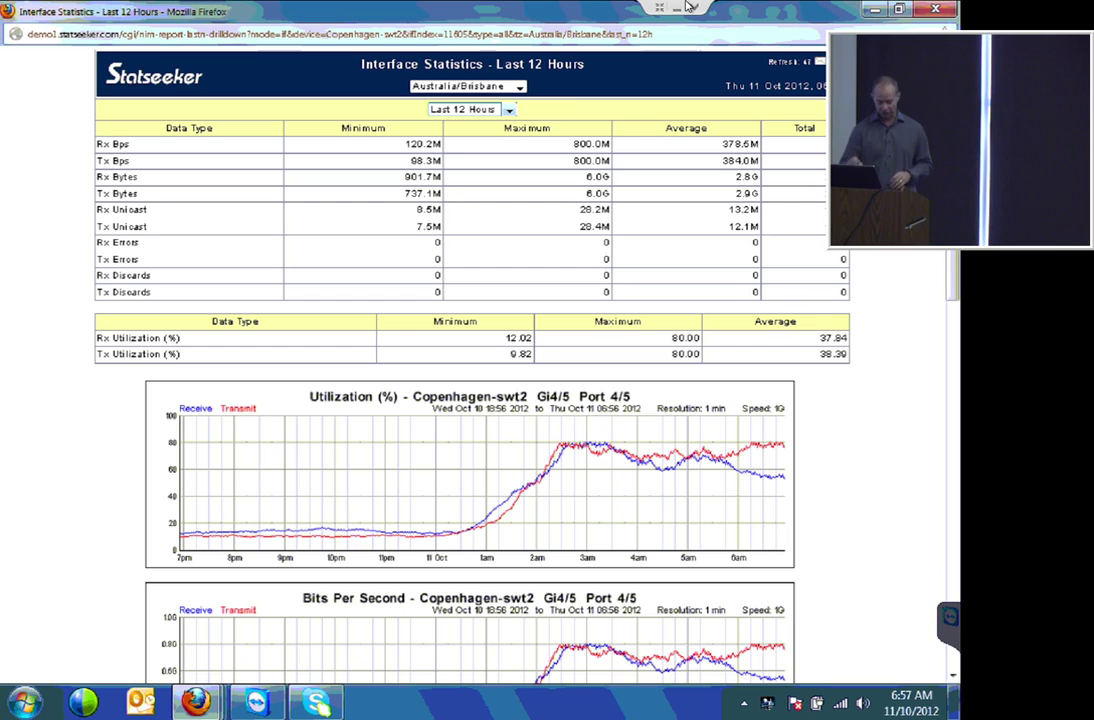
# Set the interface statistics period to Last 60 Days, examine the daily utilization graphs and close the statistics window
pyautogui.click(509, 110)
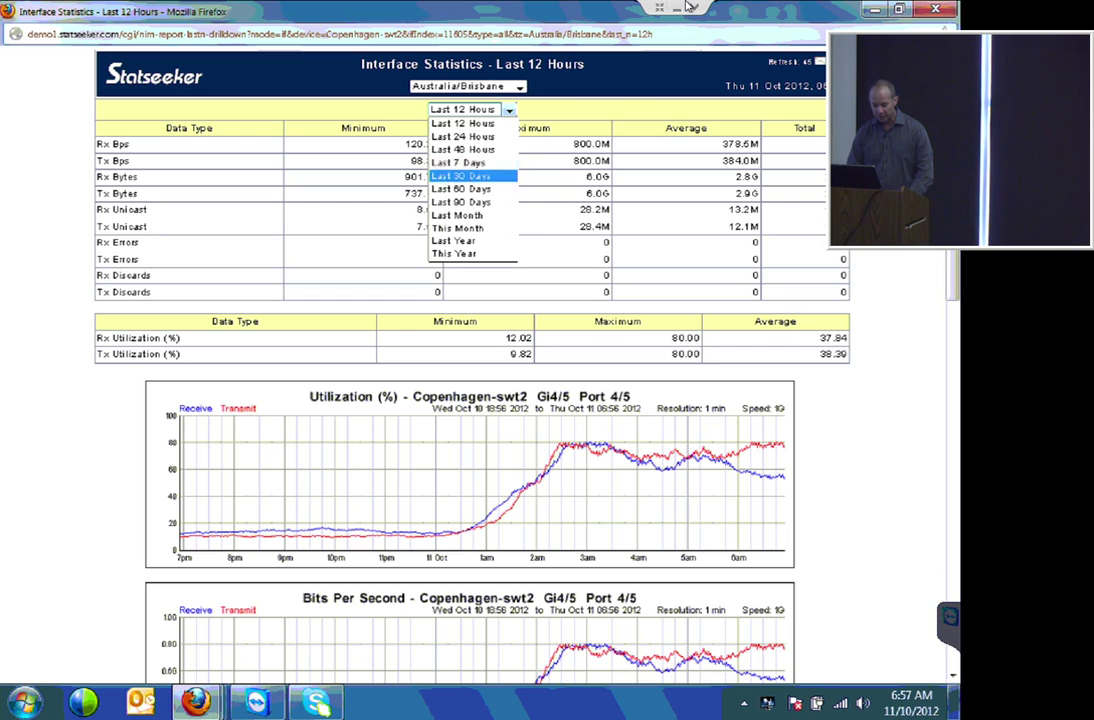
pyautogui.click(460, 189)
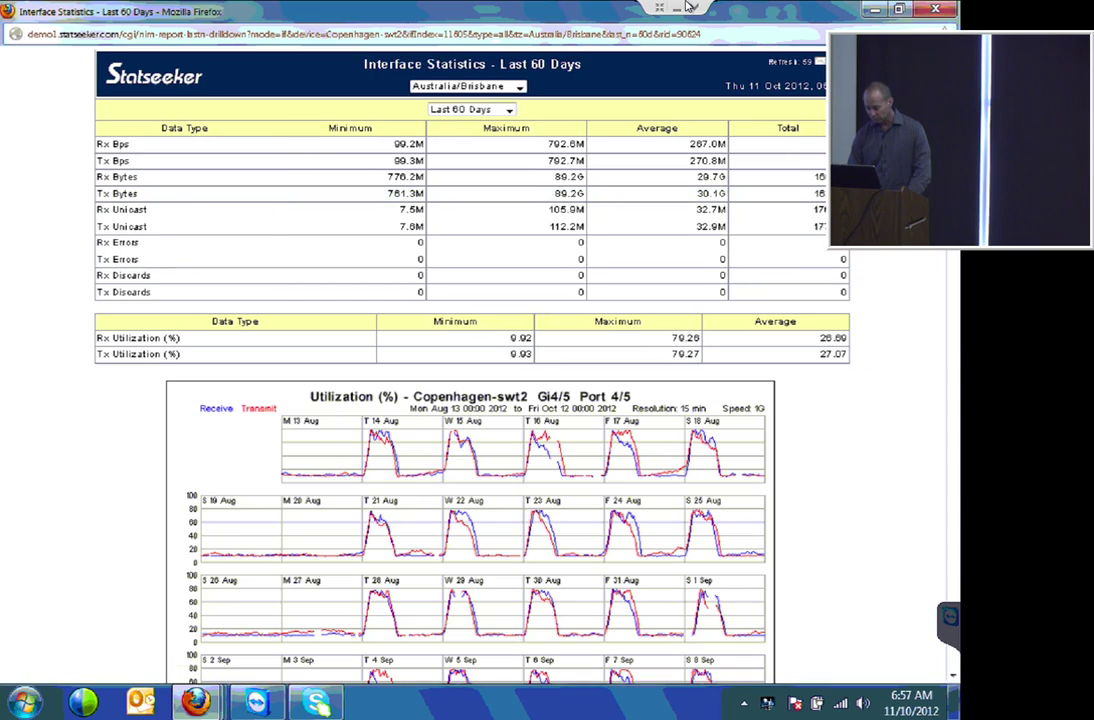
pyautogui.scroll(-8, 480, 400)
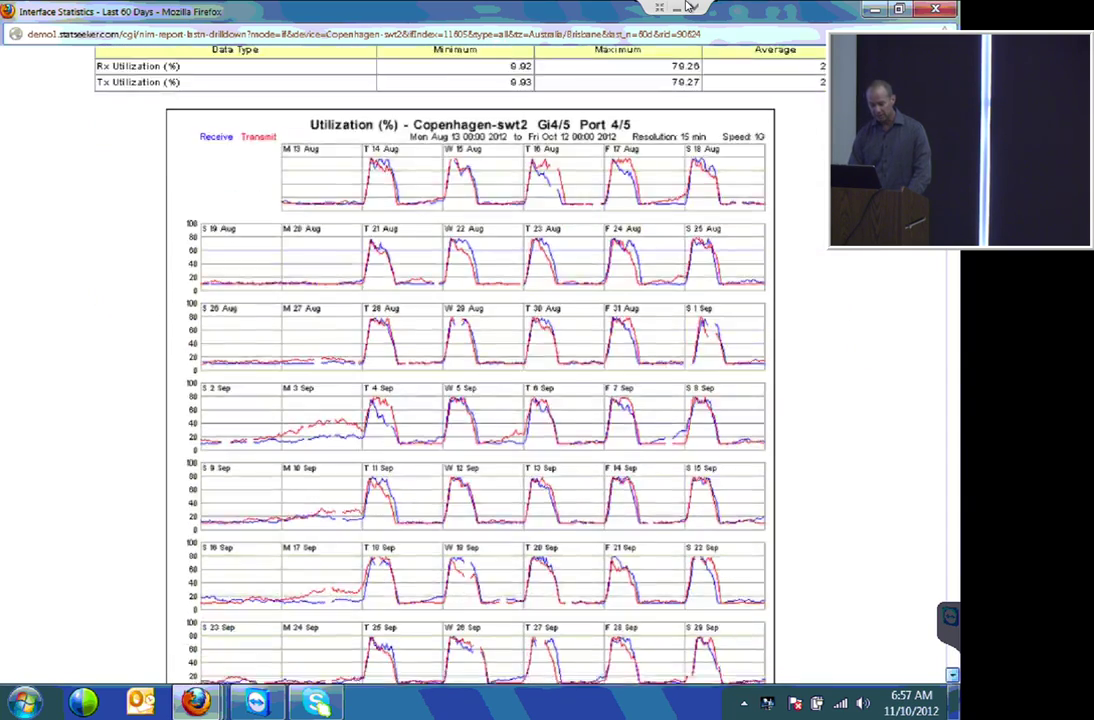
pyautogui.scroll(-1, 480, 400)
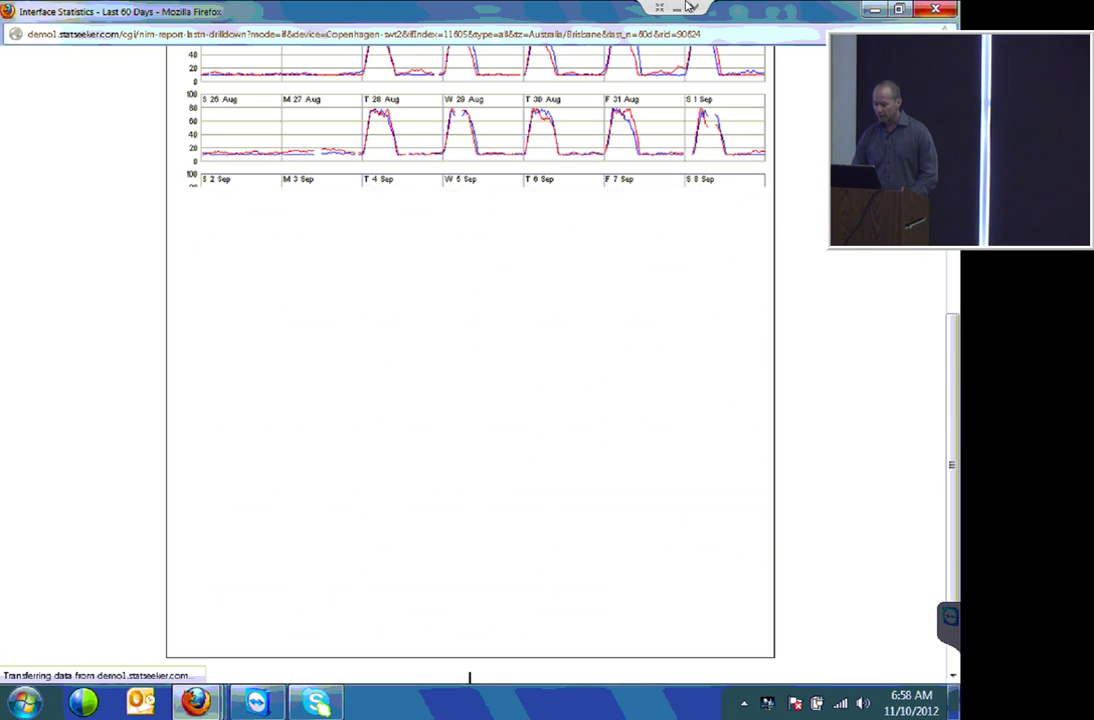
pyautogui.hotkey('ctrl', 'w')
pyautogui.hotkey('ctrl', 'w')
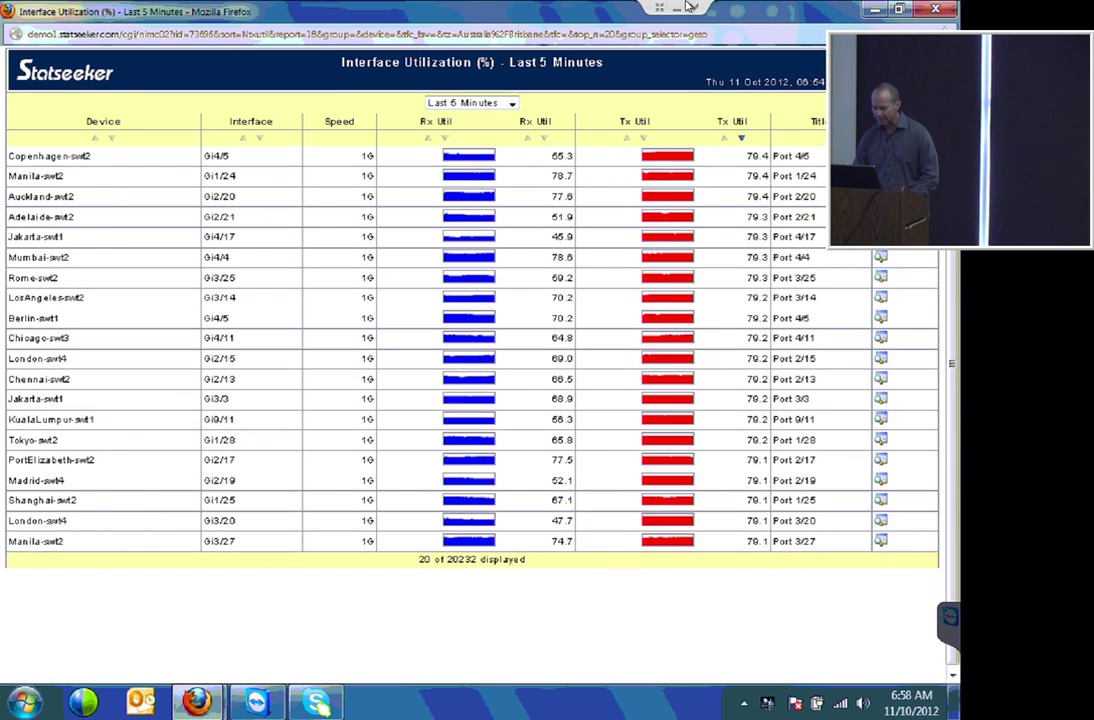
# Graph the utilization of Copenhagen-swt2 Gi4/5 for 20 July 2010 with the advanced reporting tool
pyautogui.click(881, 156)
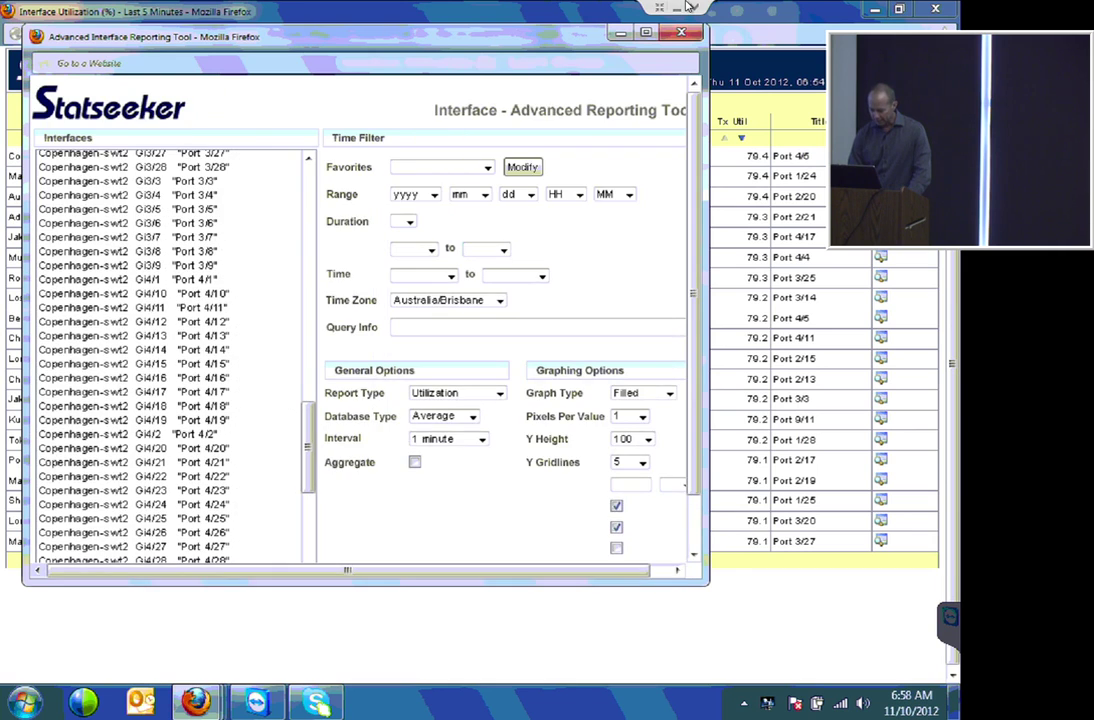
pyautogui.click(430, 184)
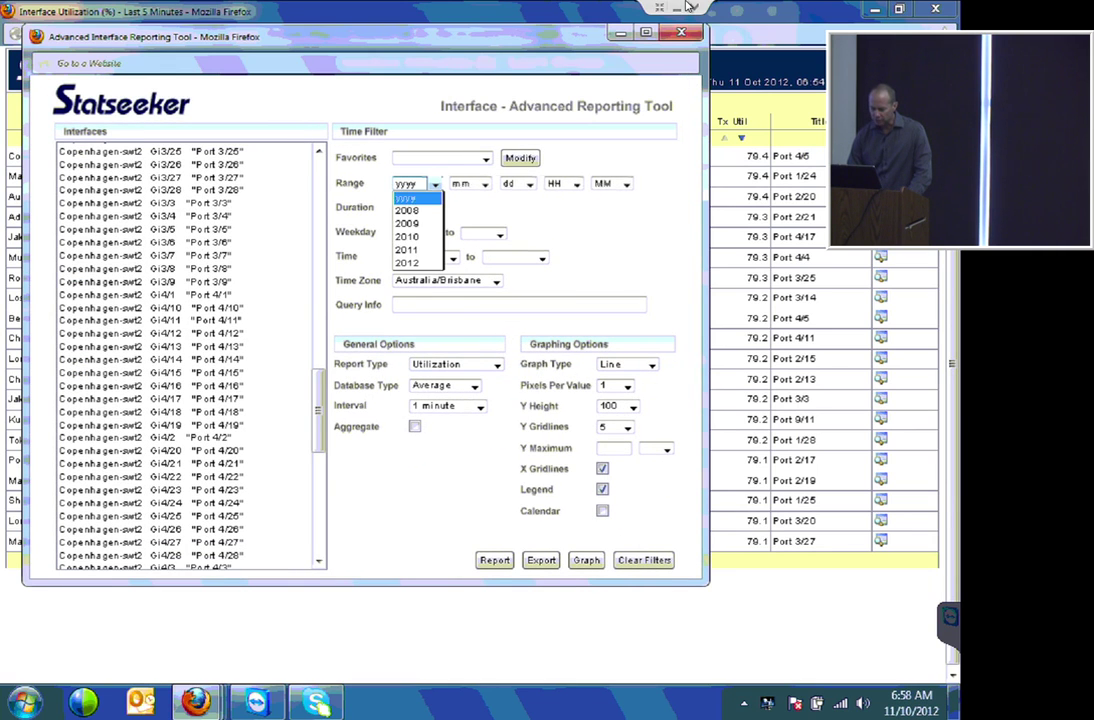
pyautogui.click(406, 236)
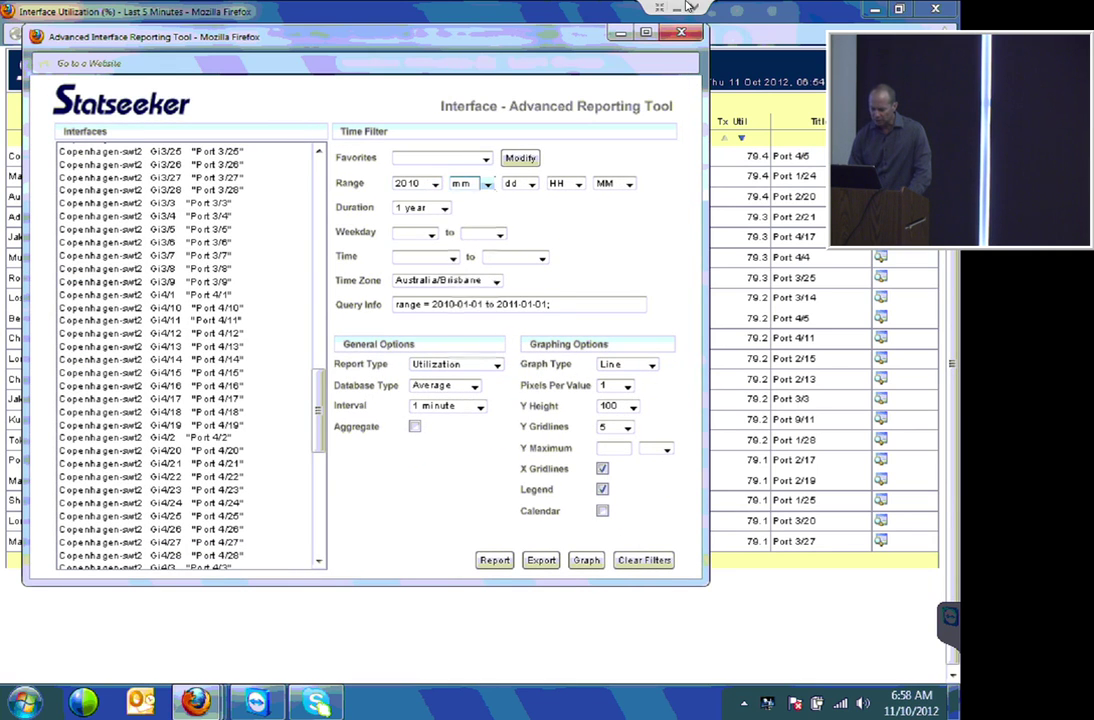
pyautogui.click(470, 184)
pyautogui.click(492, 283)
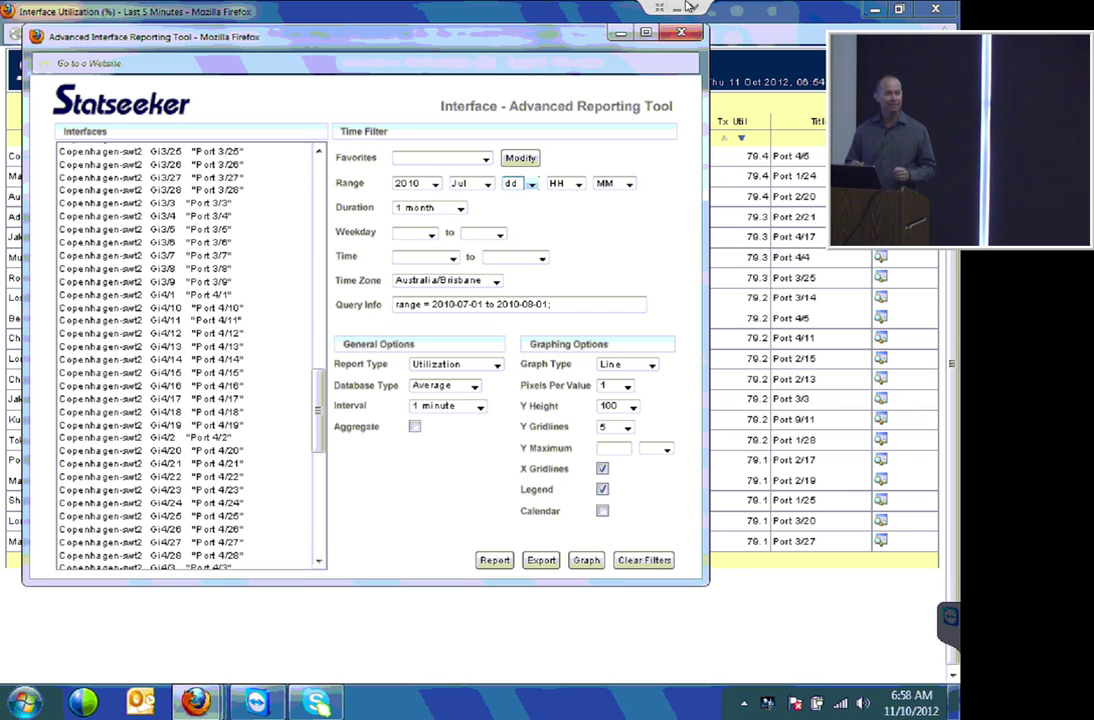
pyautogui.click(531, 184)
pyautogui.scroll(-2, 520, 310)
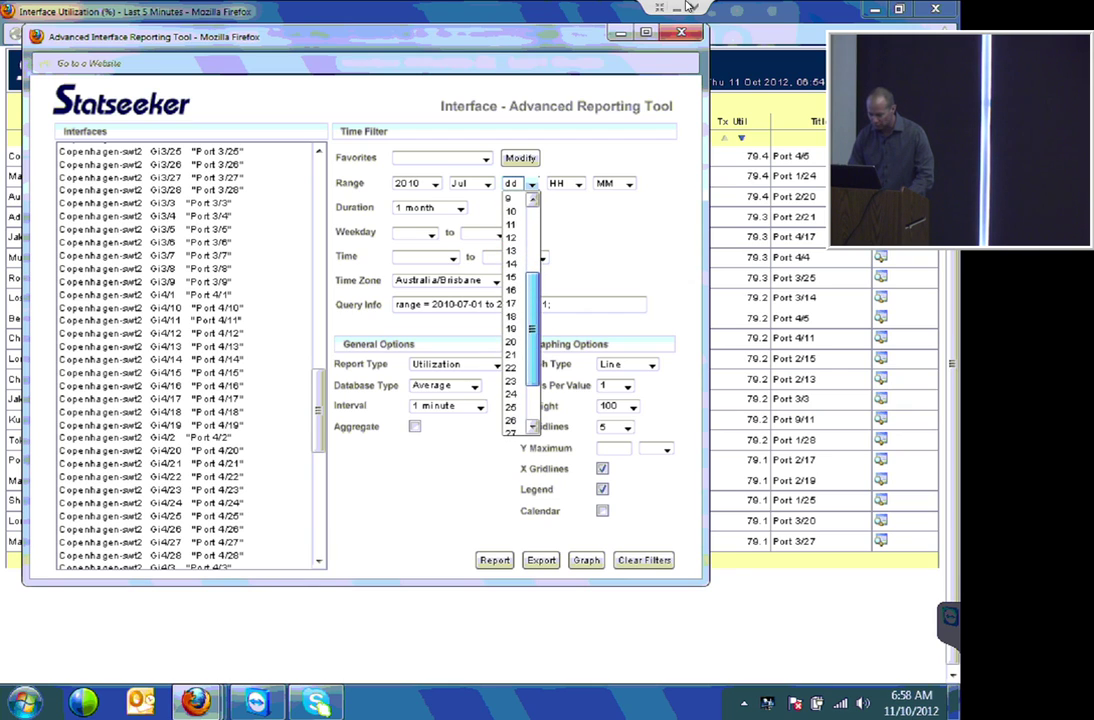
pyautogui.click(511, 367)
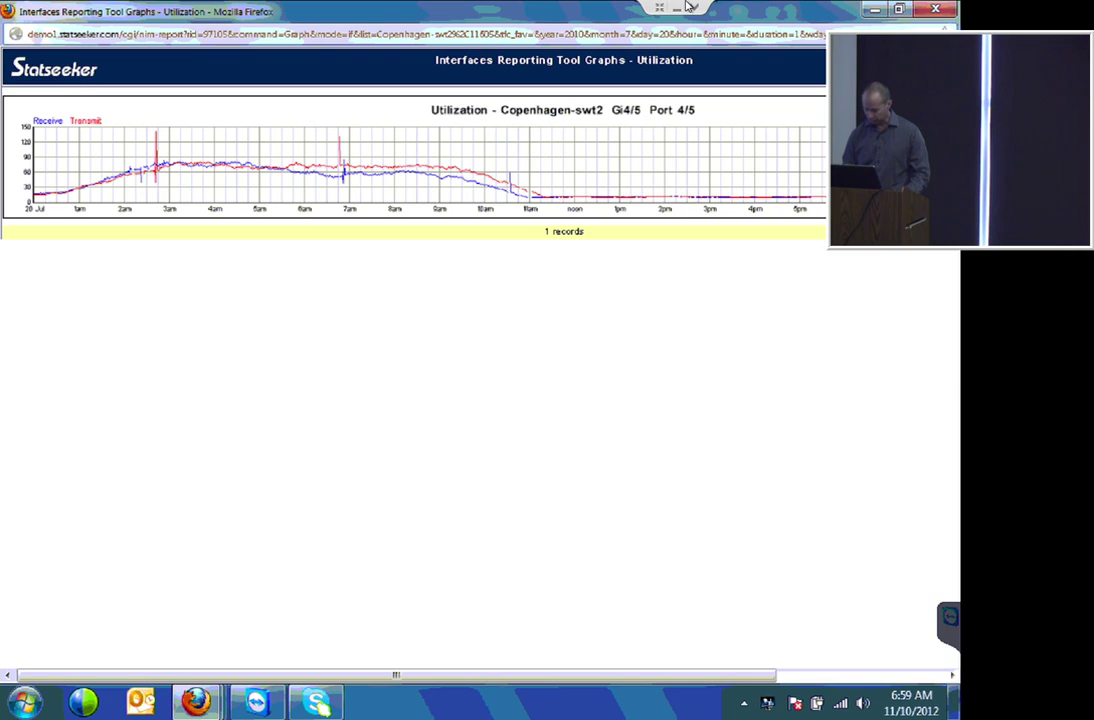
pyautogui.hotkey('ctrl', '-')
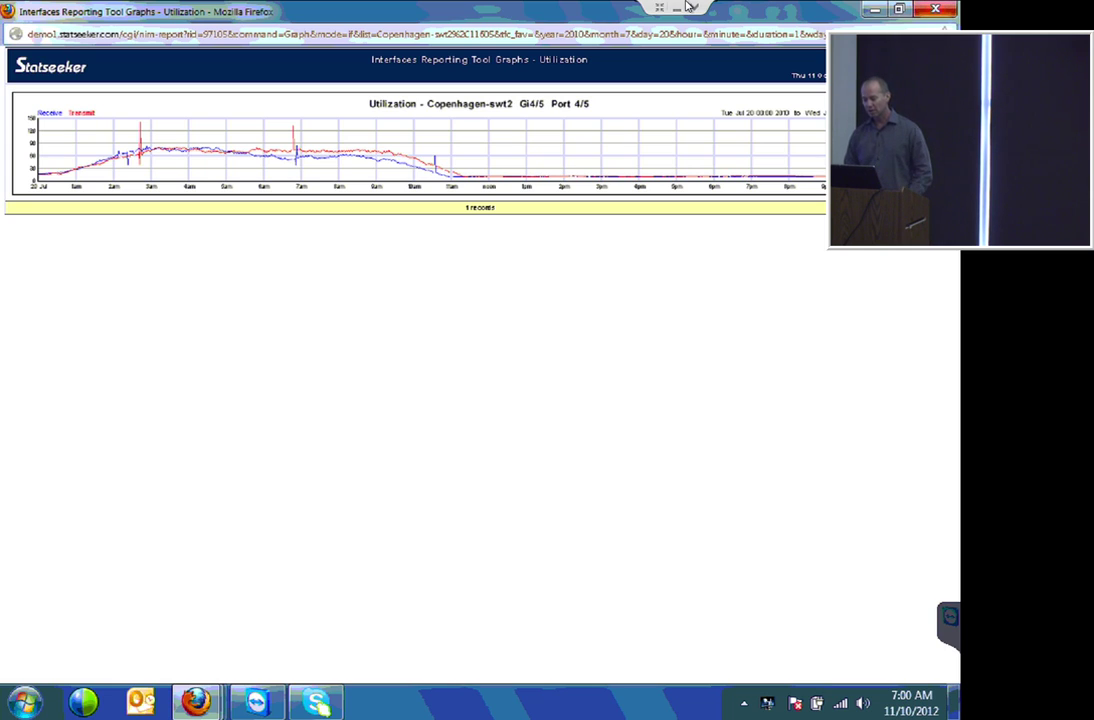
# Return to the monitor console in its Advanced version and open the Interfaces Utilization report with Top N 50
pyautogui.hotkey('alt', 'Tab')
pyautogui.hotkey('alt', 'Tab')
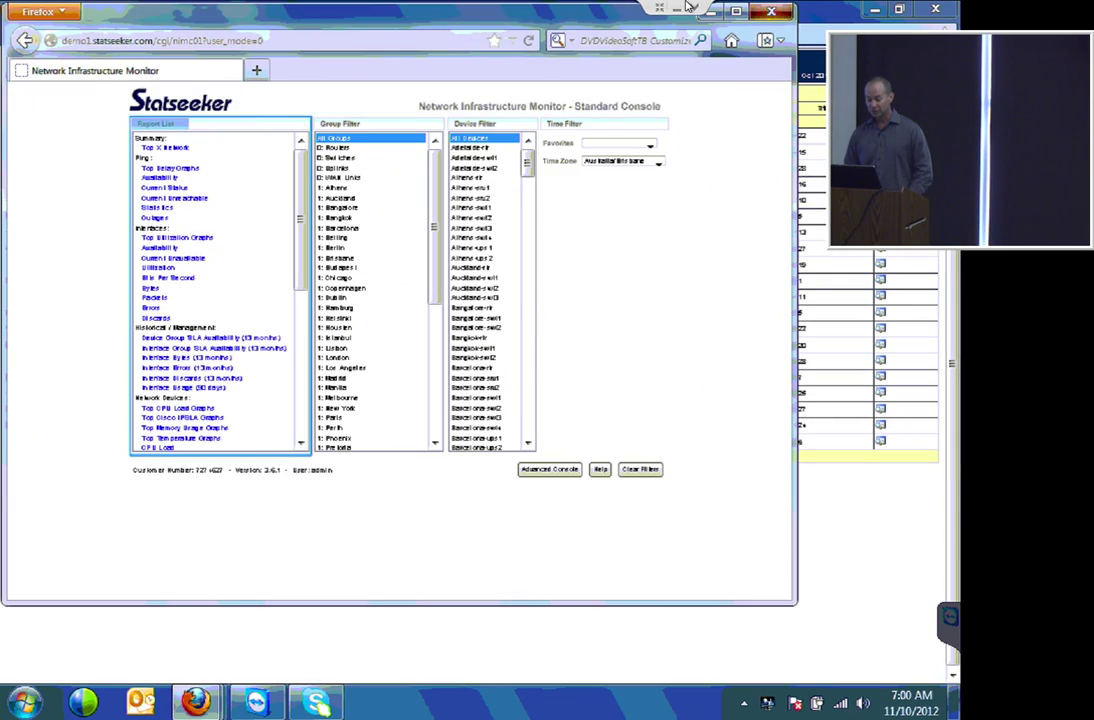
pyautogui.hotkey('alt', 'Tab')
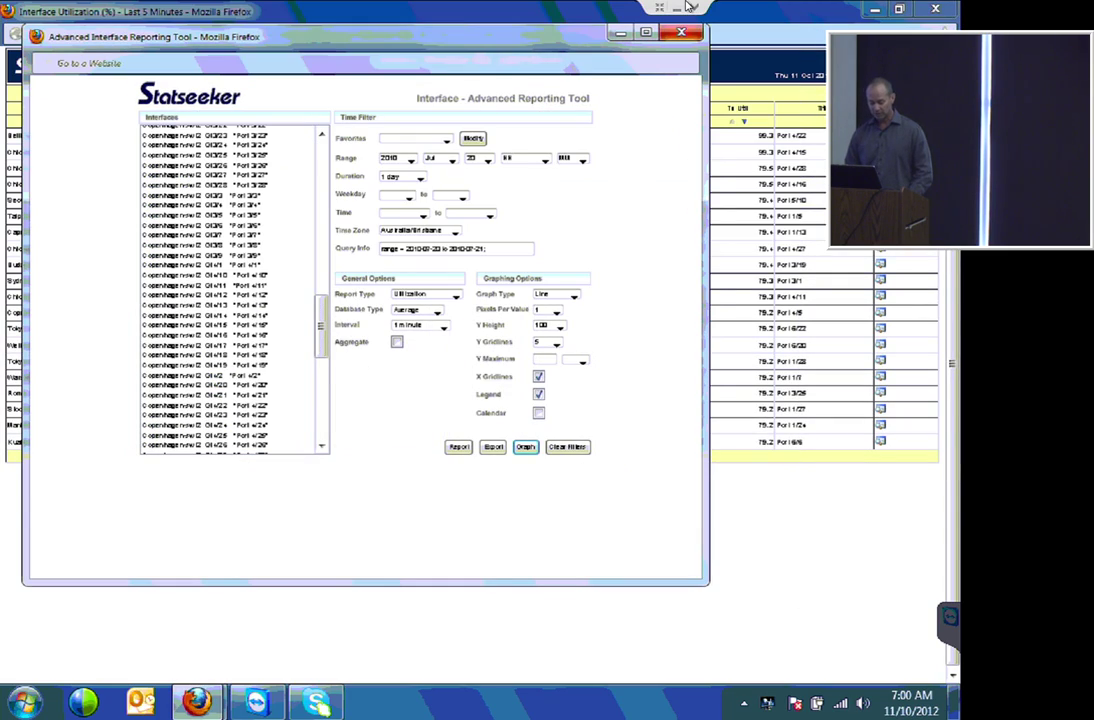
pyautogui.hotkey('alt', 'Tab')
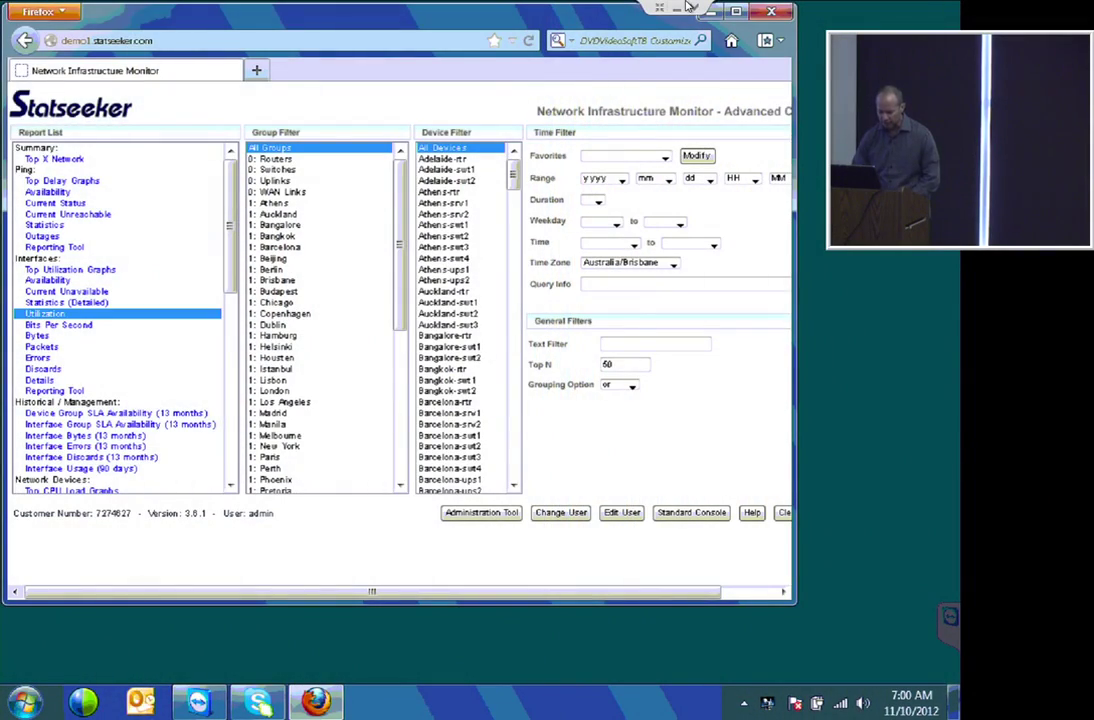
pyautogui.hotkey('ctrl', 'n')
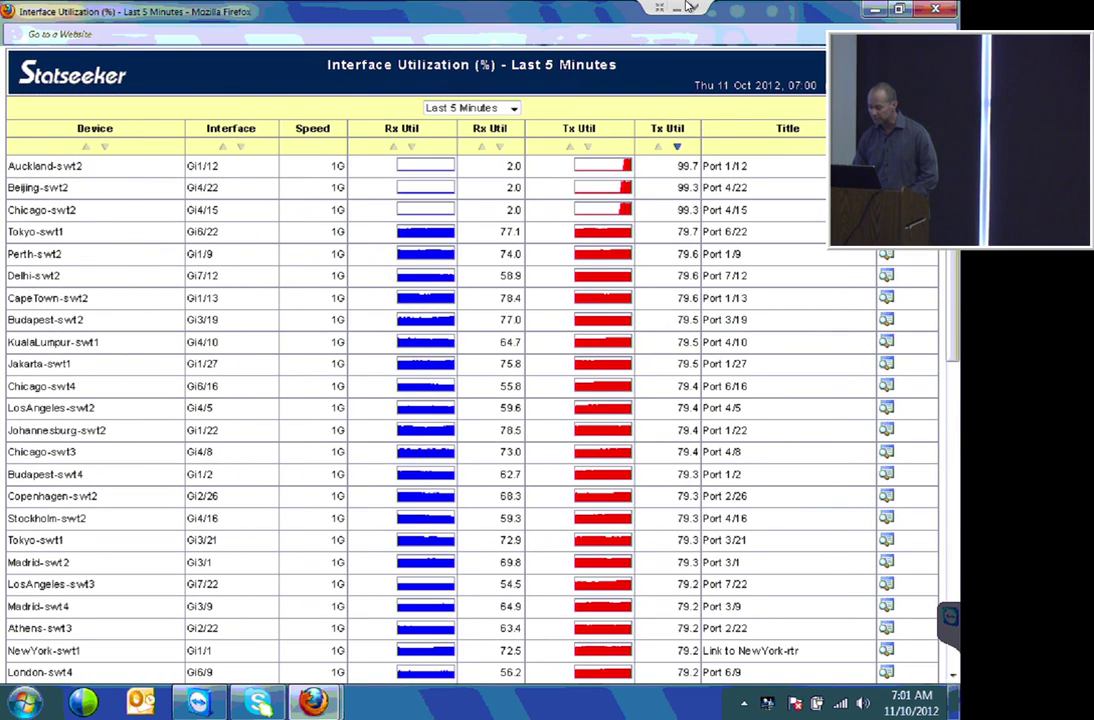
# View the Interface Utilization report at a smaller text size so more rows fit, and close it
pyautogui.hotkey('ctrl', '-')
pyautogui.hotkey('ctrl', '-')
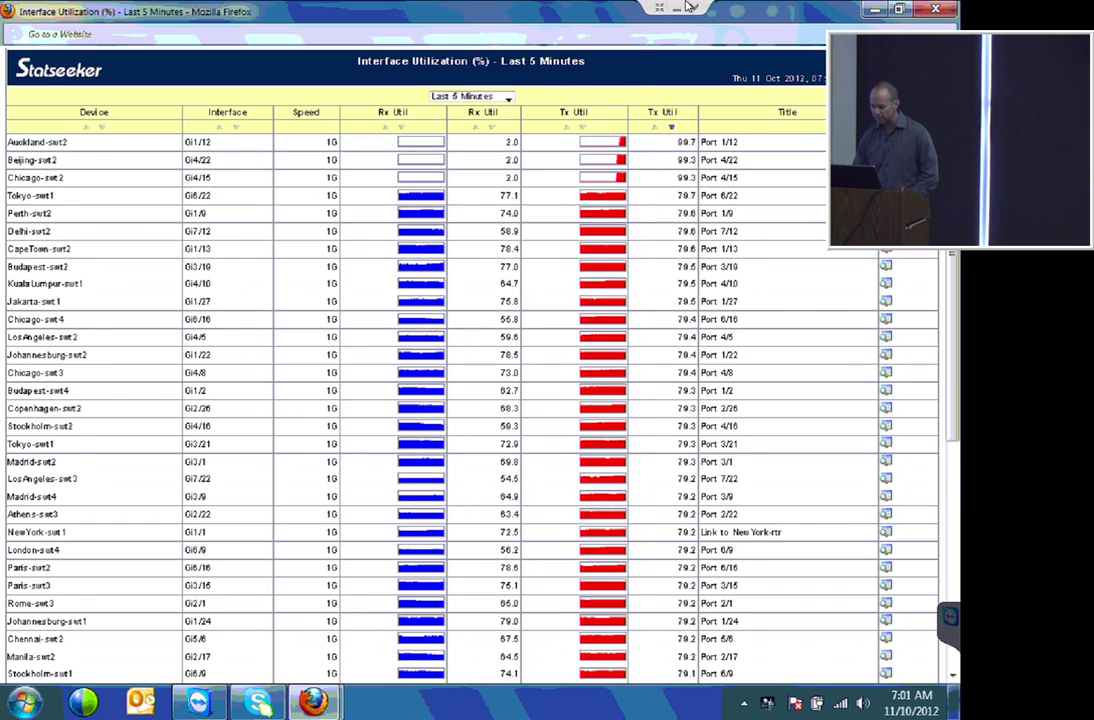
pyautogui.hotkey('ctrl', 'n')
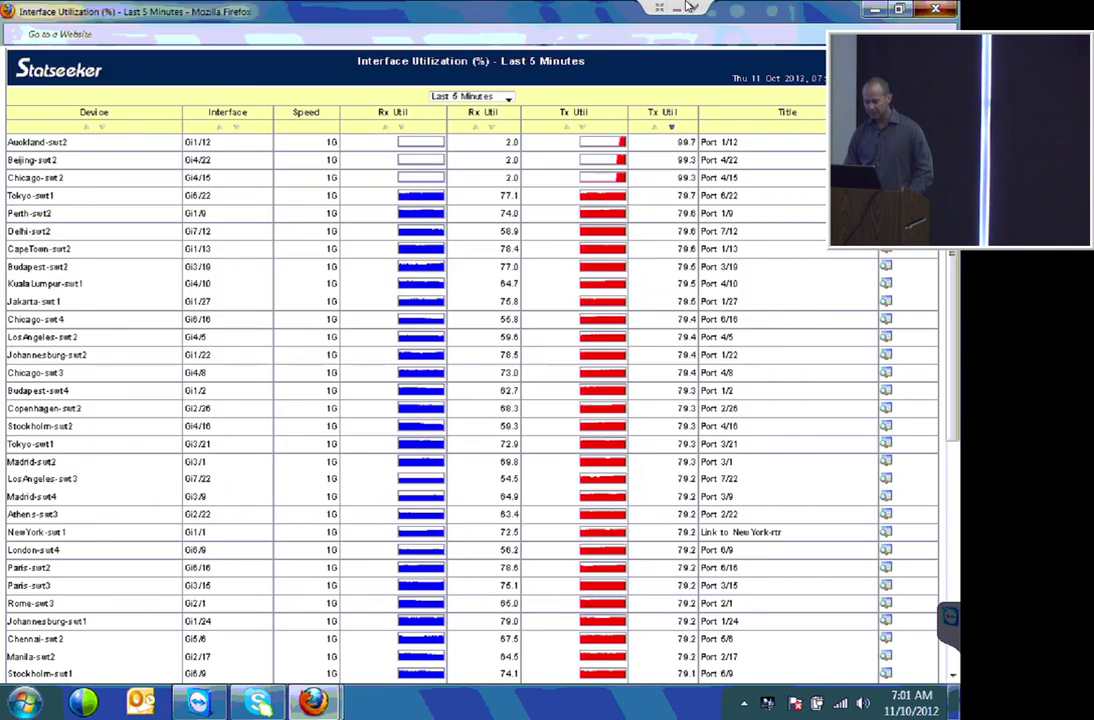
pyautogui.hotkey('alt', 'F4')
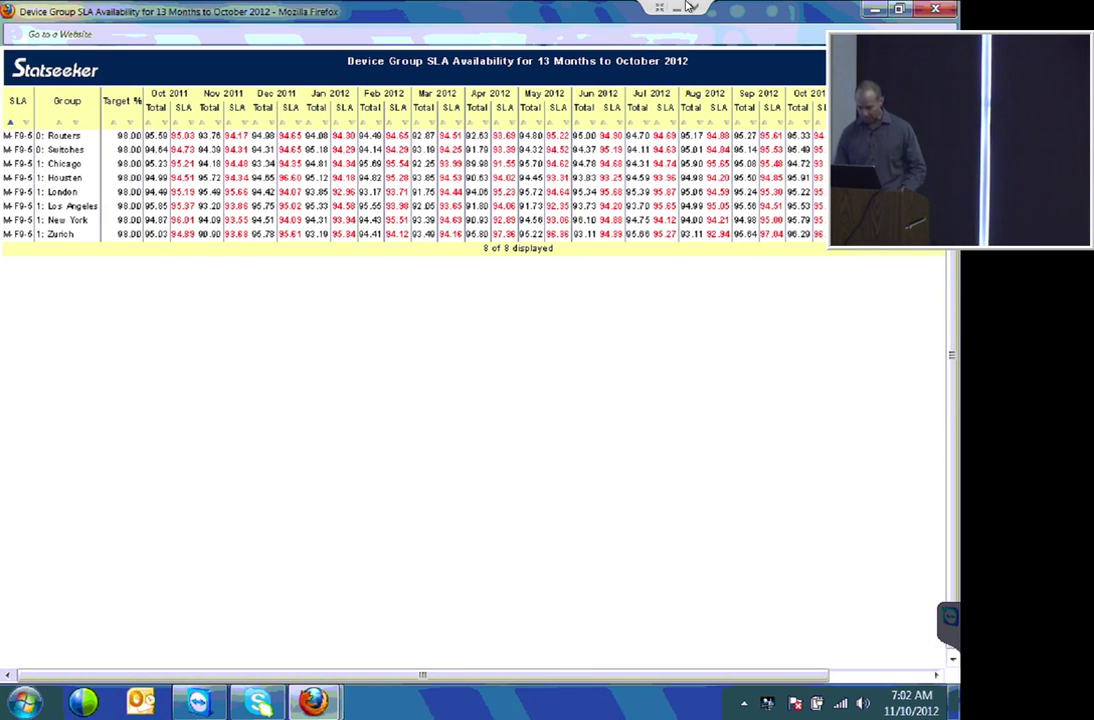
# Enlarge the Device Group SLA Availability report and open Zurich's November 2011 SLA breakdown in a maximized window
pyautogui.hotkey('ctrl', '+')
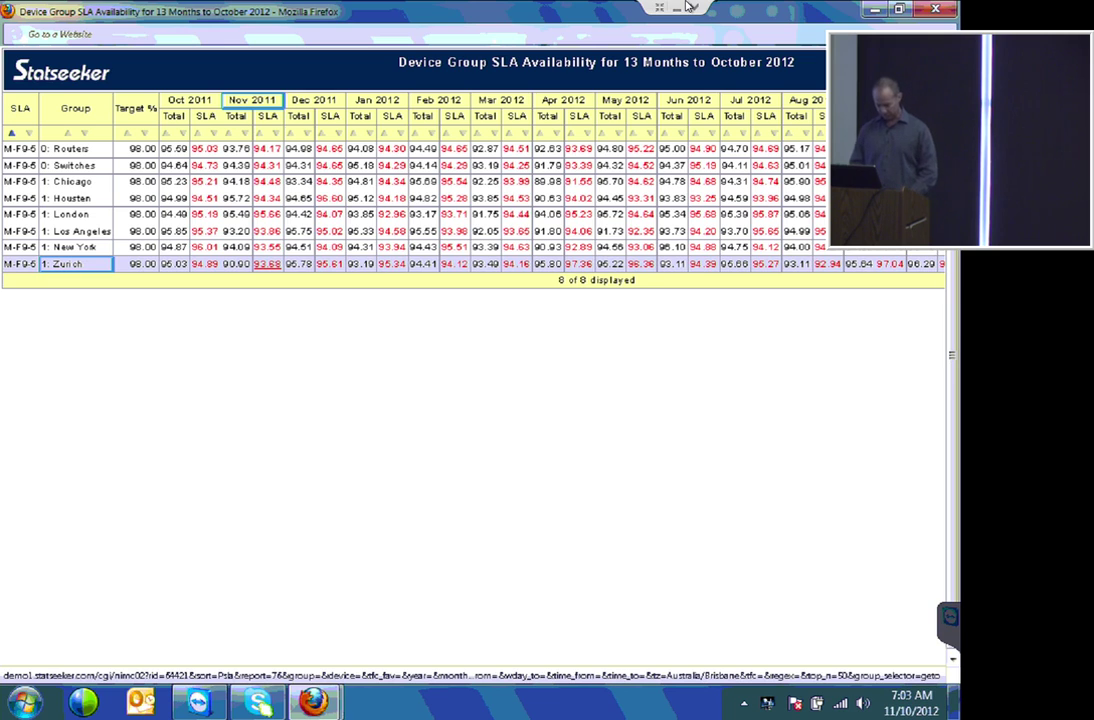
pyautogui.click(267, 264)
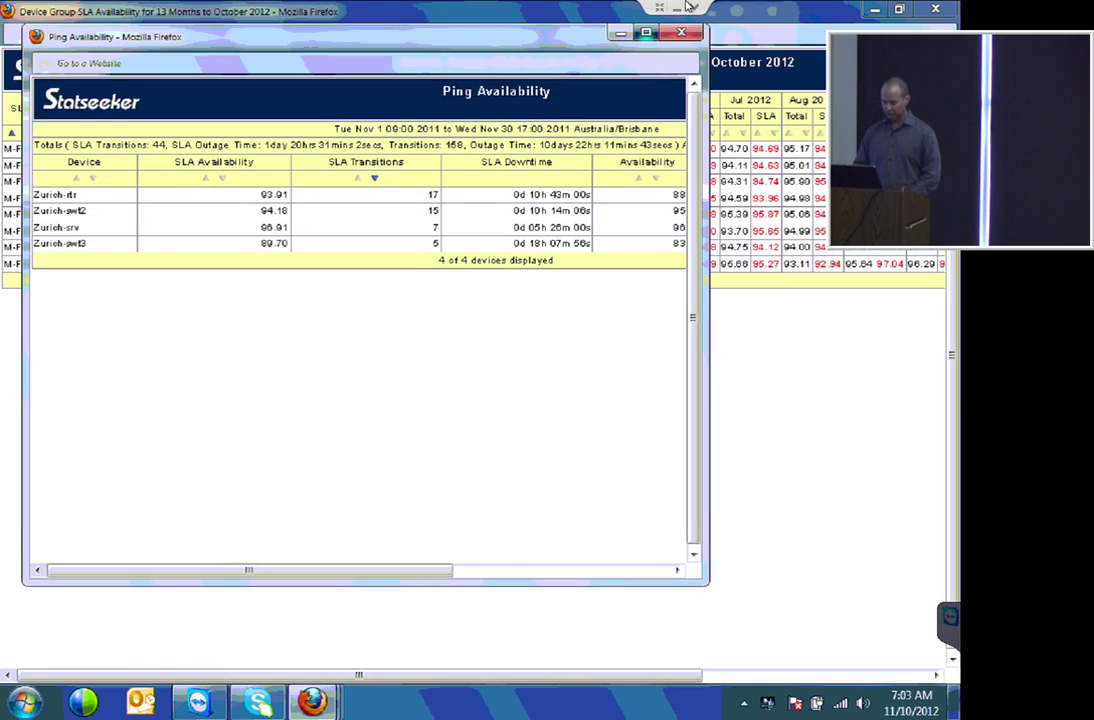
pyautogui.press('super+Up')
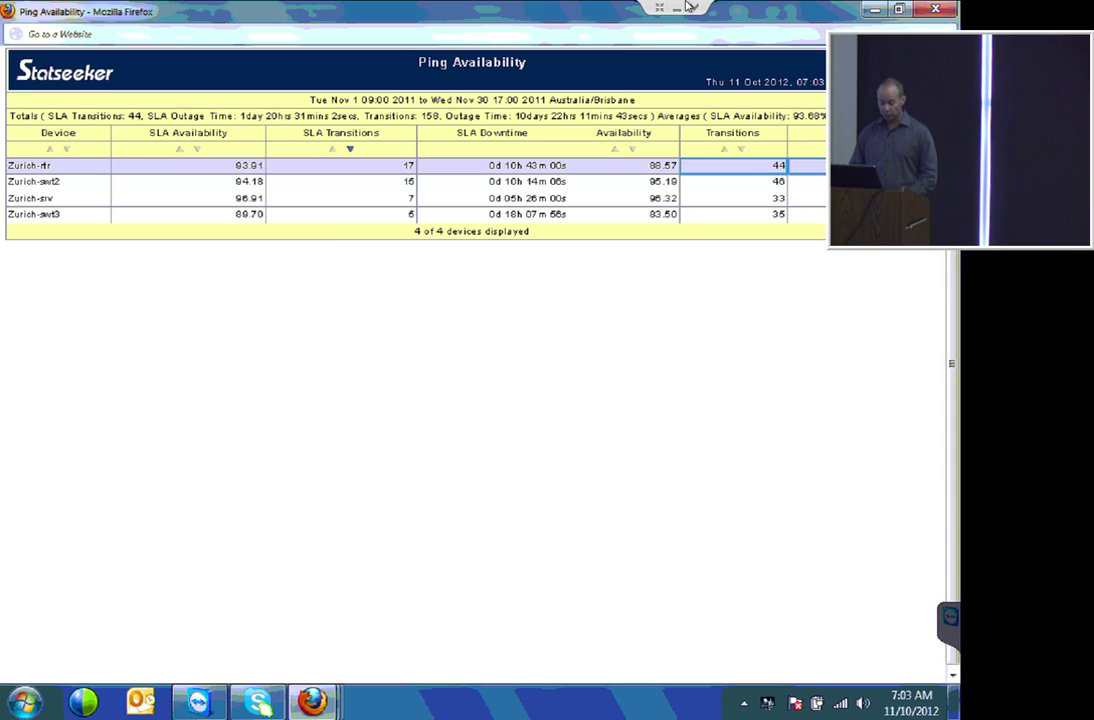
# Mark the SLA Transitions and SLA Downtime cells of Zurich-rtr and open that device's ping outages
pyautogui.keyDown('ctrl'); pyautogui.click(350, 166); pyautogui.keyUp('ctrl')
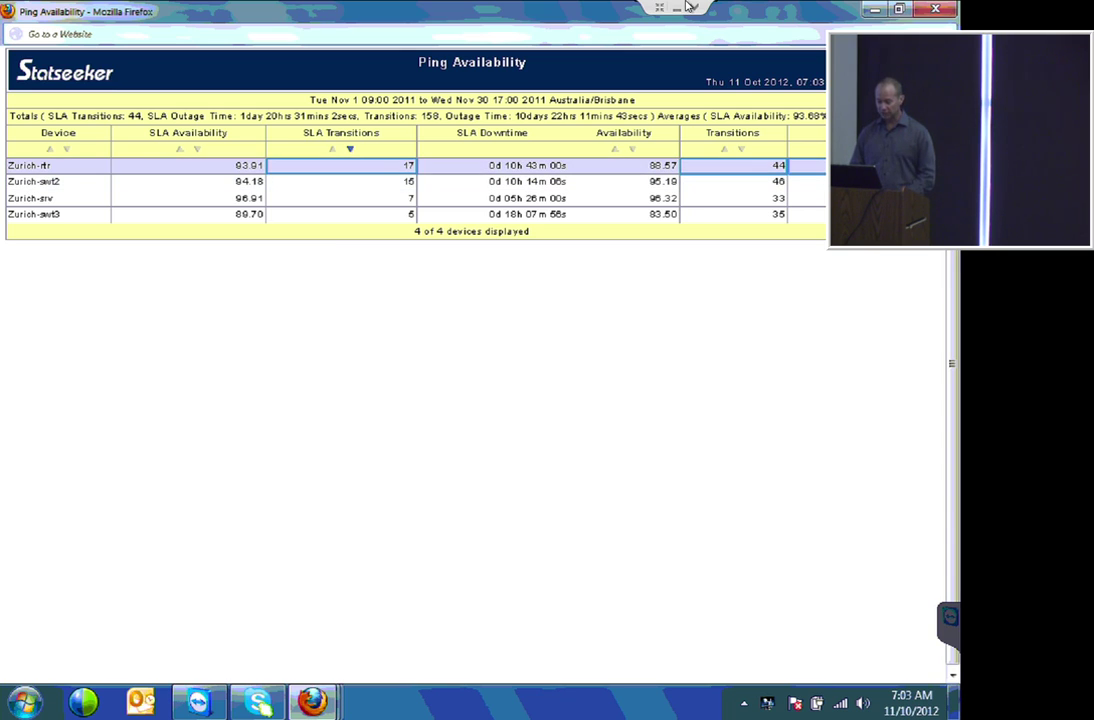
pyautogui.keyDown('ctrl'); pyautogui.click(492, 166); pyautogui.keyUp('ctrl')
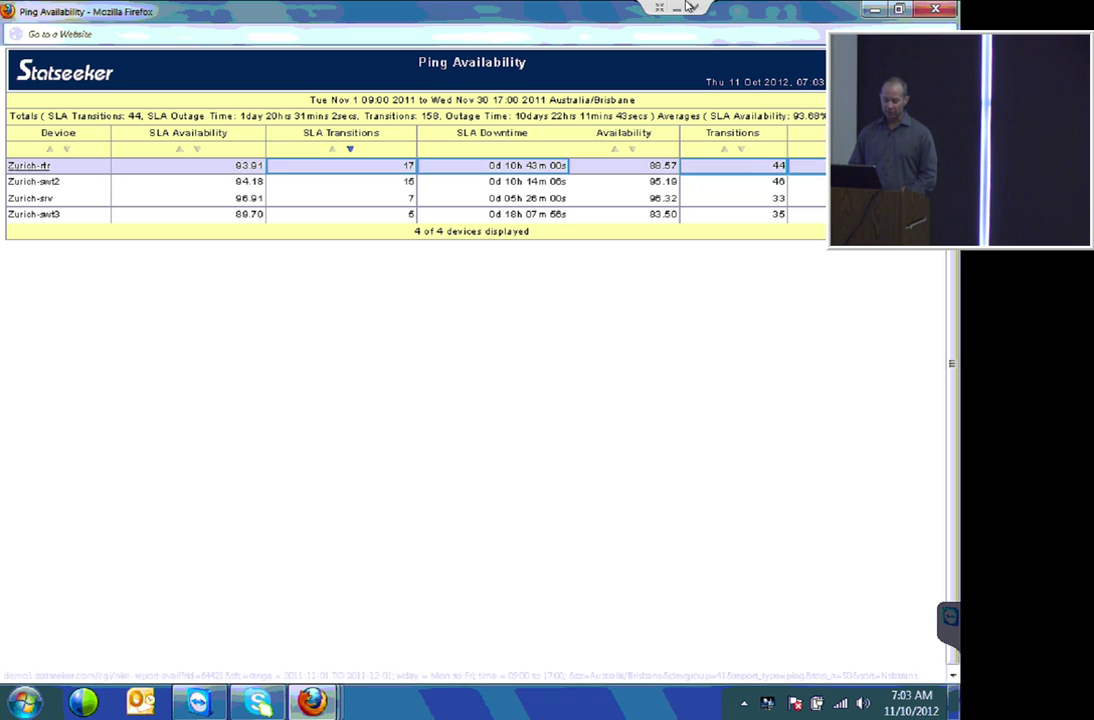
pyautogui.click(29, 166)
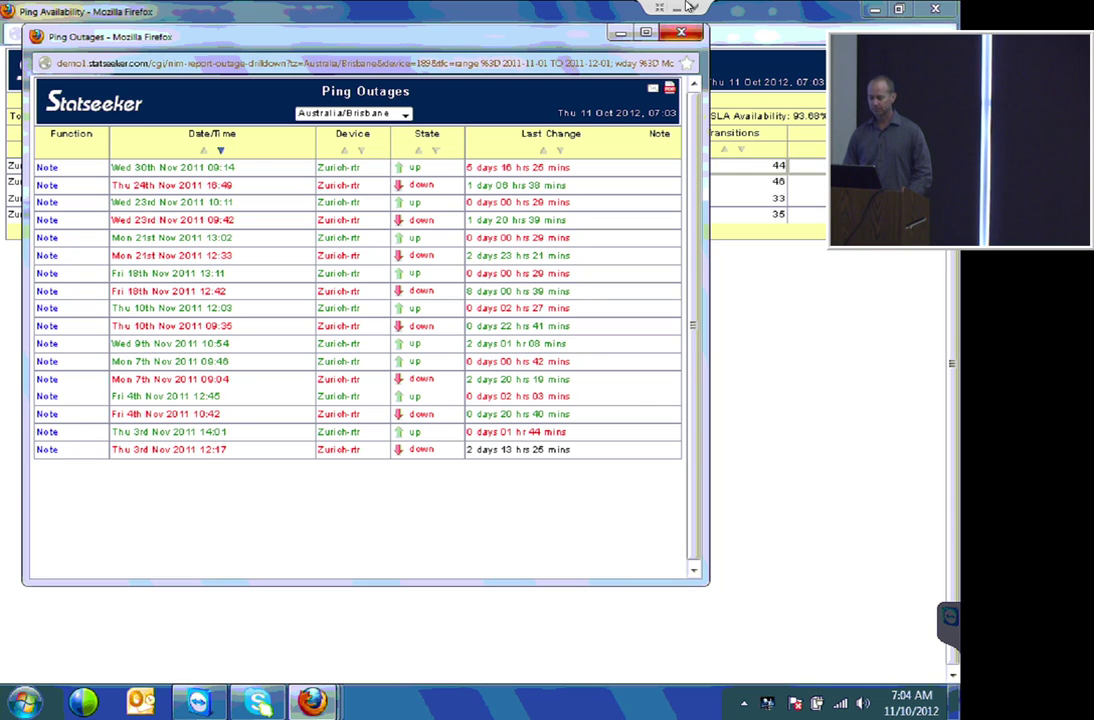
# Close the ping outage, ping availability and SLA report windows and return to the monitor console
pyautogui.hotkey('alt', 'Tab')
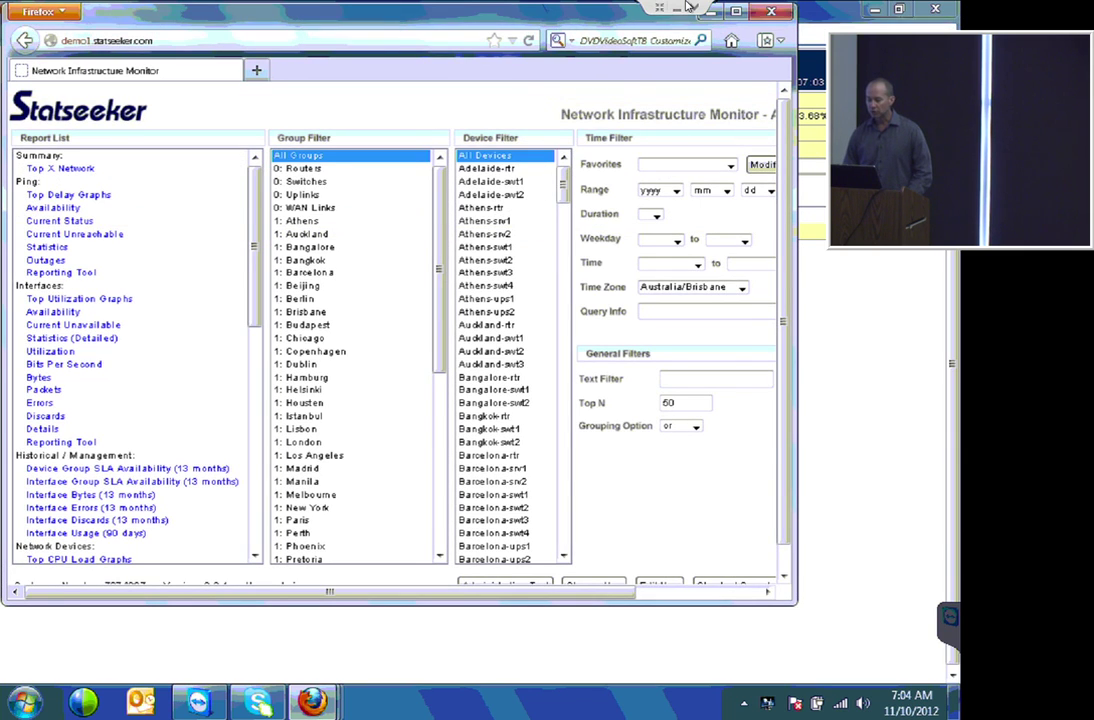
pyautogui.hotkey('alt', 'Tab')
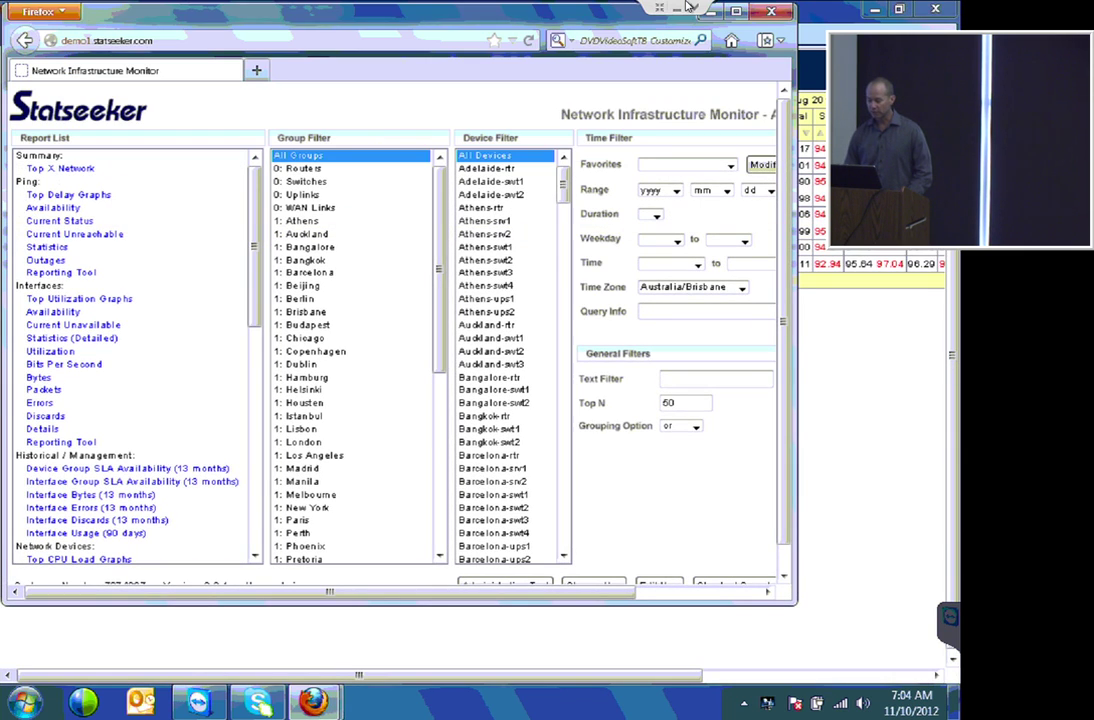
pyautogui.hotkey('alt', 'Tab')
pyautogui.hotkey('ctrl', 'w')
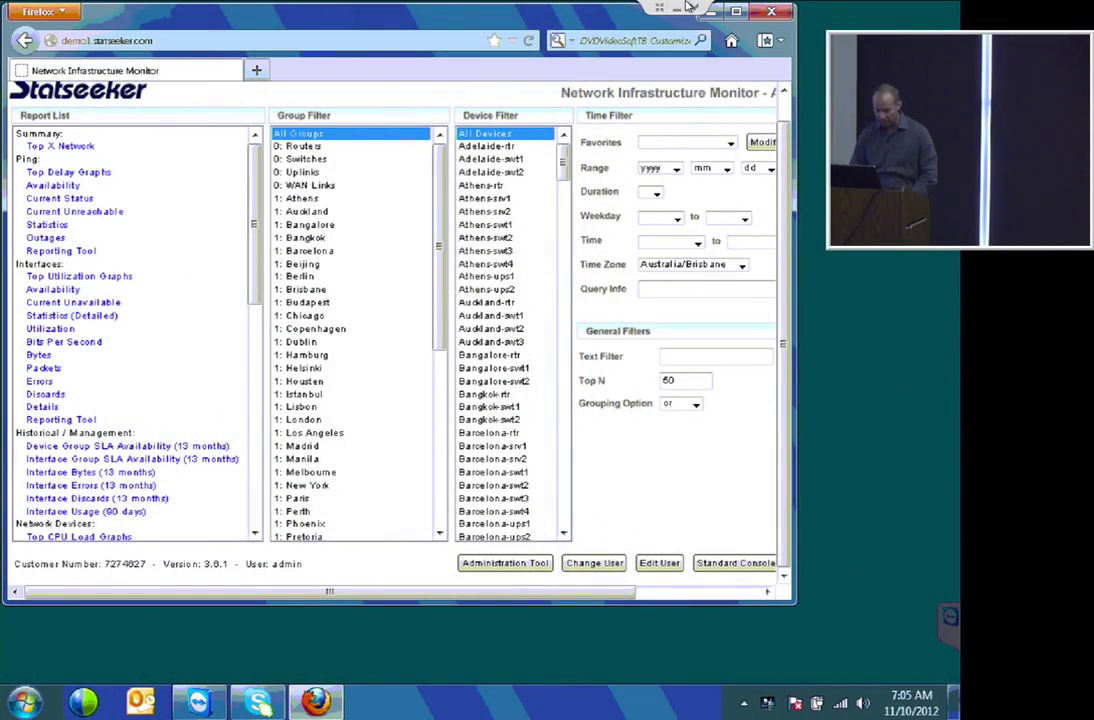
# Filter by the Los Angeles group, open the Interfaces Bytes report and examine it down to the last row
pyautogui.click(315, 433)
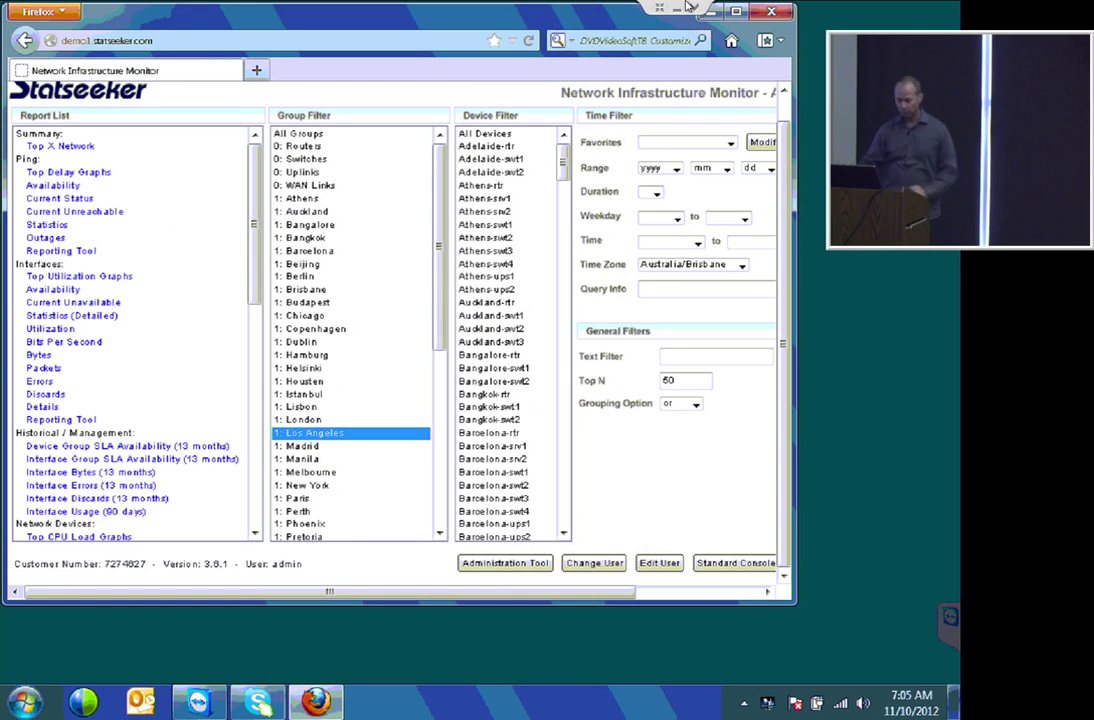
pyautogui.click(73, 302)
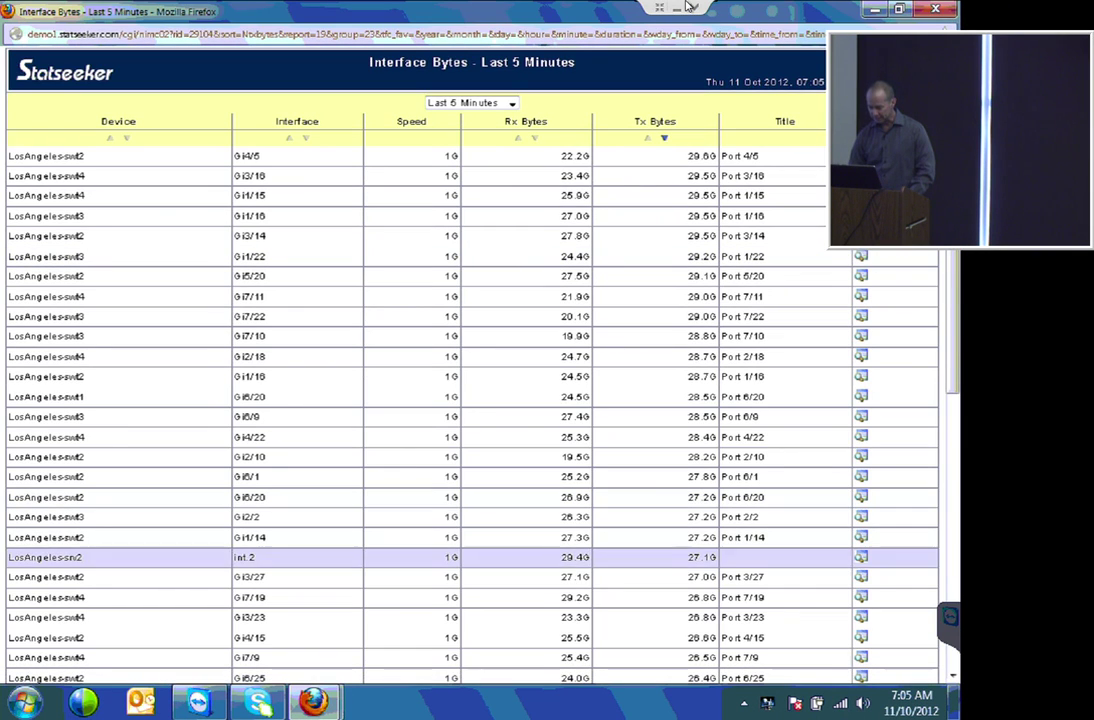
pyautogui.click(952, 562)
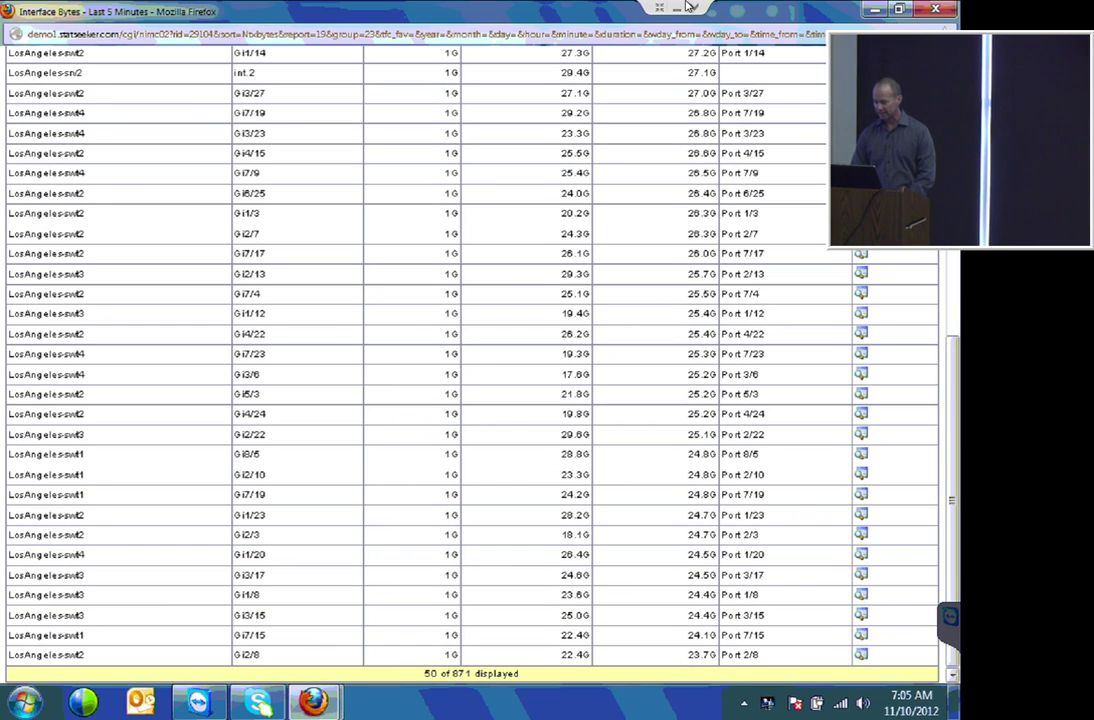
# Go back to the start of the Los Angeles Interface Bytes report and browse its reporting period choices
pyautogui.press('Home')
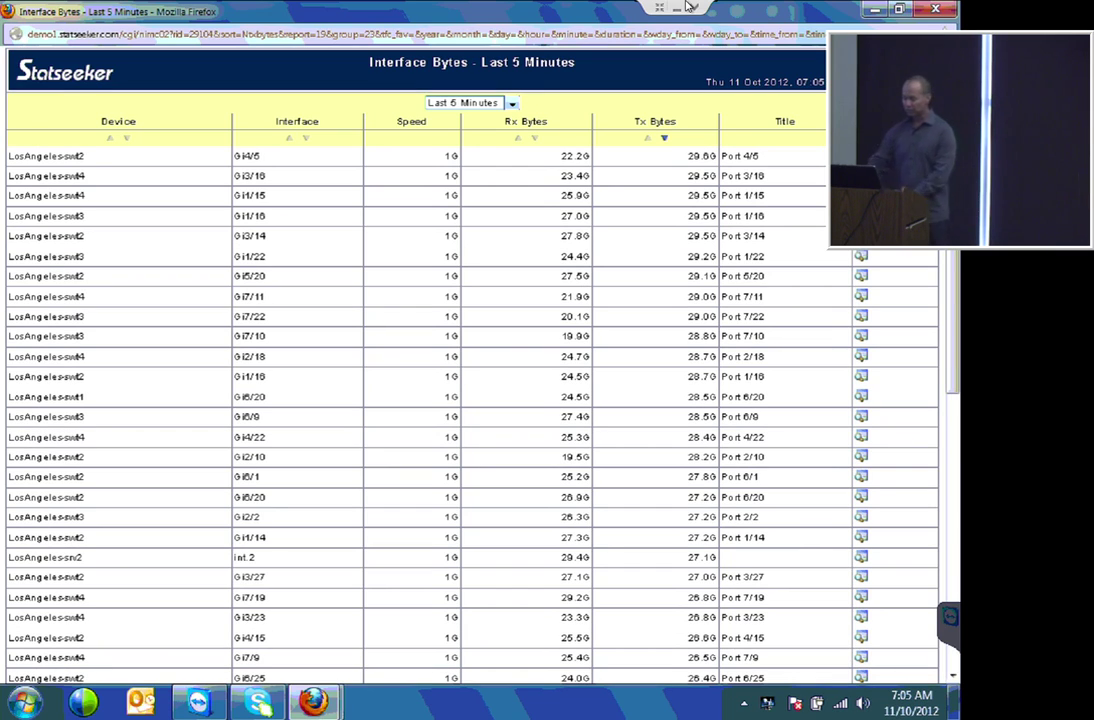
pyautogui.hotkey('alt', 'Down')
pyautogui.press('Down')
pyautogui.press('Down')
pyautogui.press('Down')
pyautogui.press('Down')
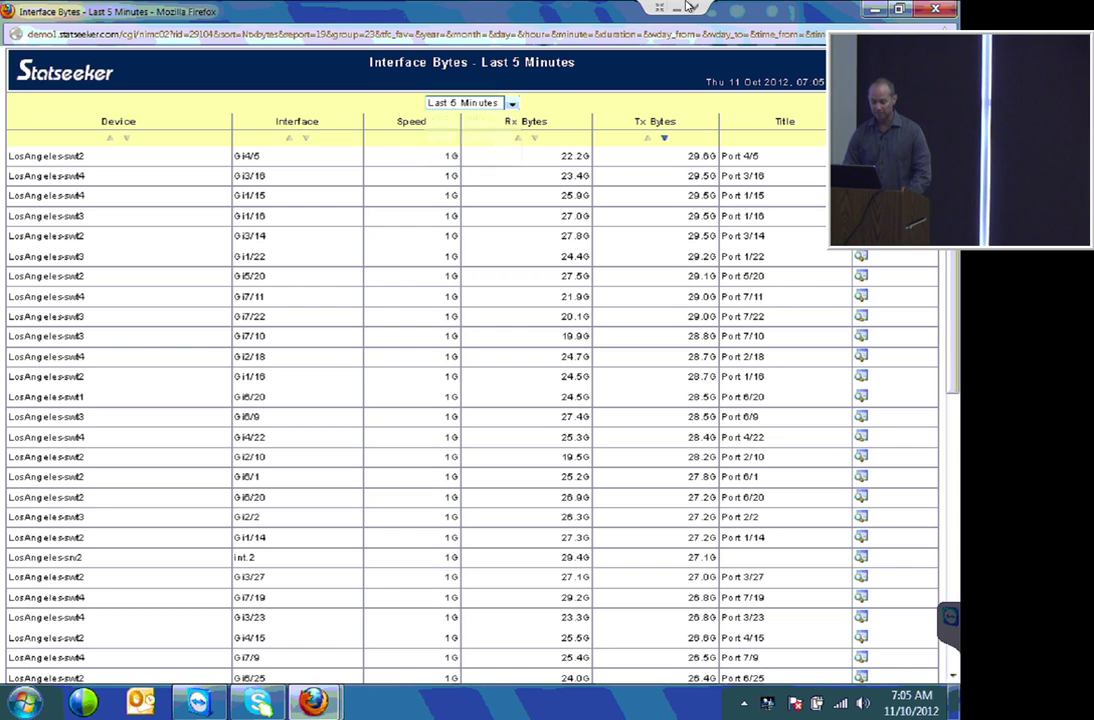
pyautogui.press('Return')
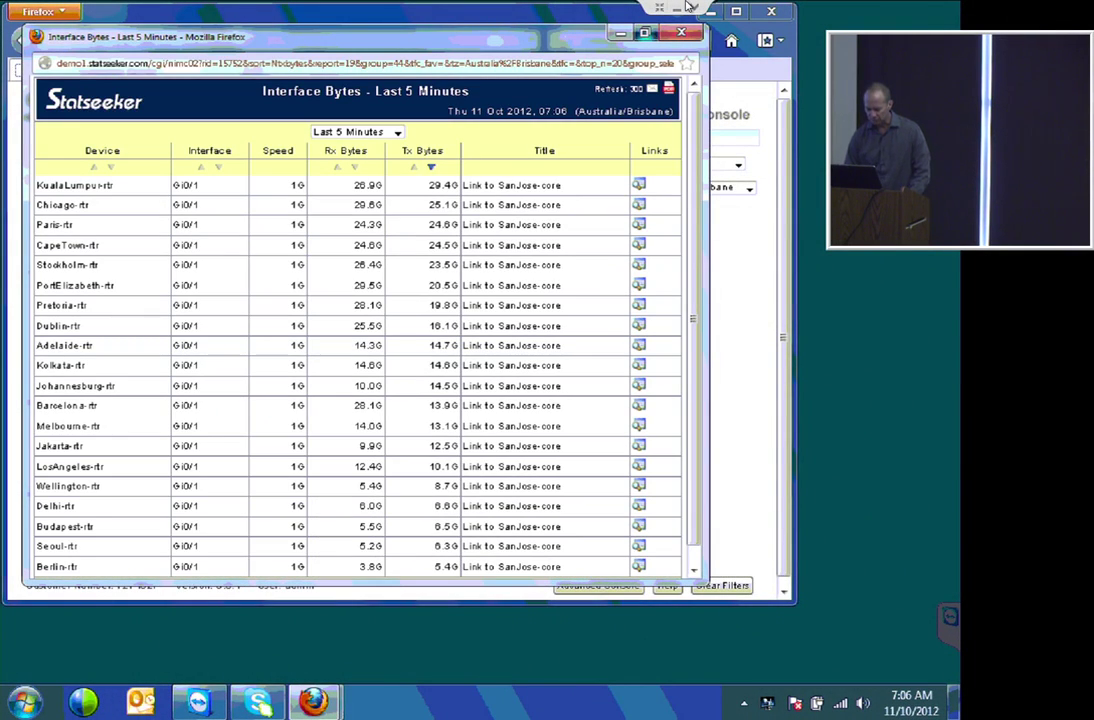
# View the WAN Links Interface Bytes report in a maximized window and close it
pyautogui.click(645, 33)
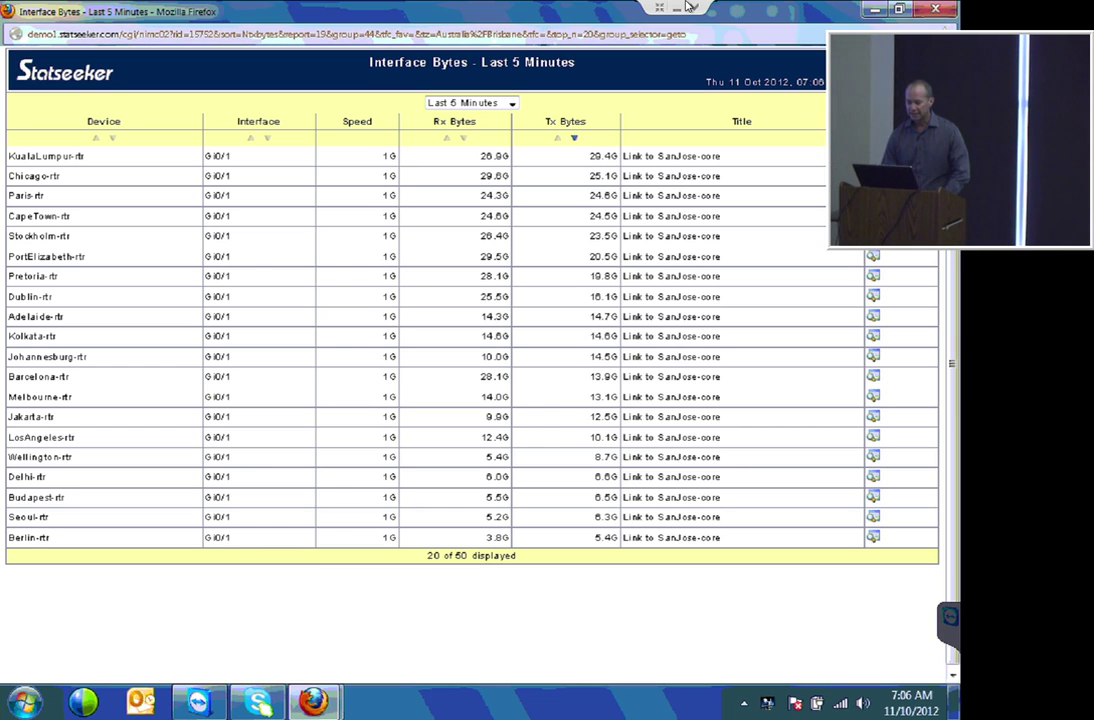
pyautogui.hotkey('ctrl', 'w')
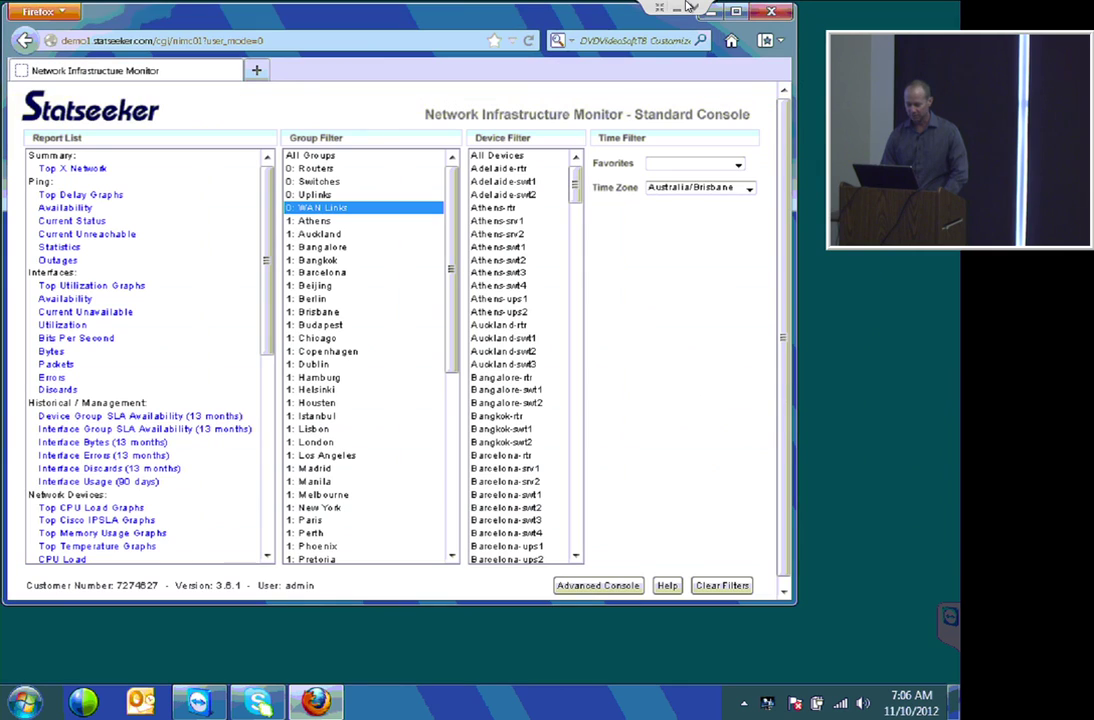
# Clear the console filters and open the Servers File System Usage report in a maximized window
pyautogui.click(722, 586)
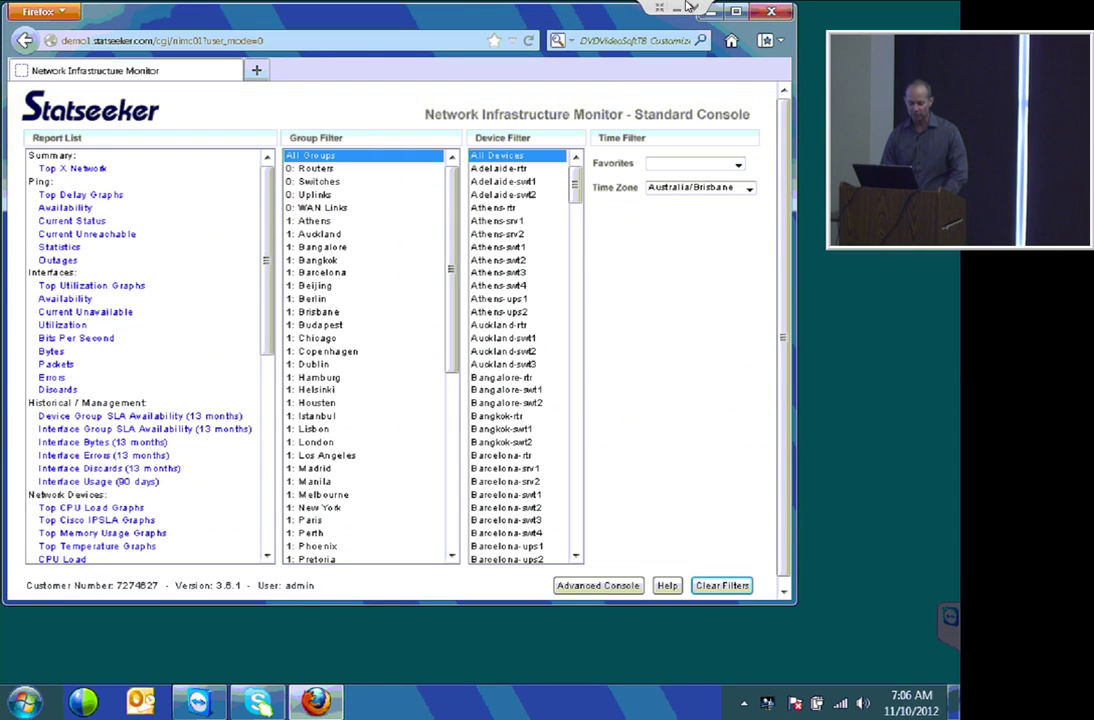
pyautogui.scroll(-3, 145, 355)
pyautogui.scroll(-6, 145, 355)
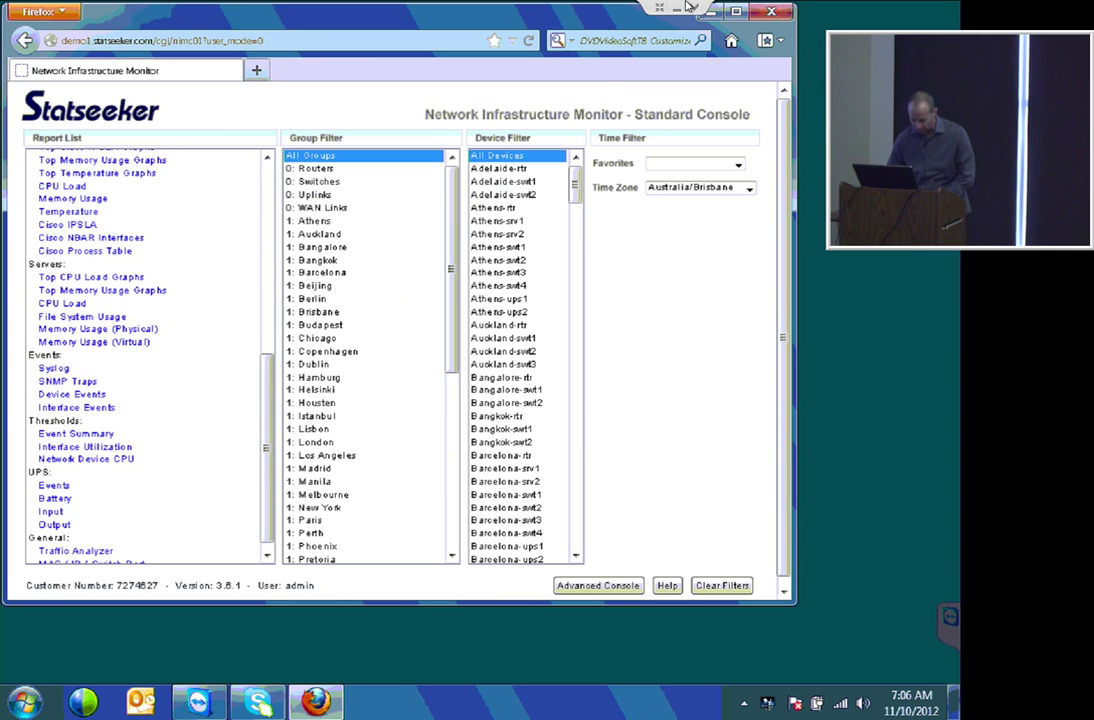
pyautogui.click(82, 317)
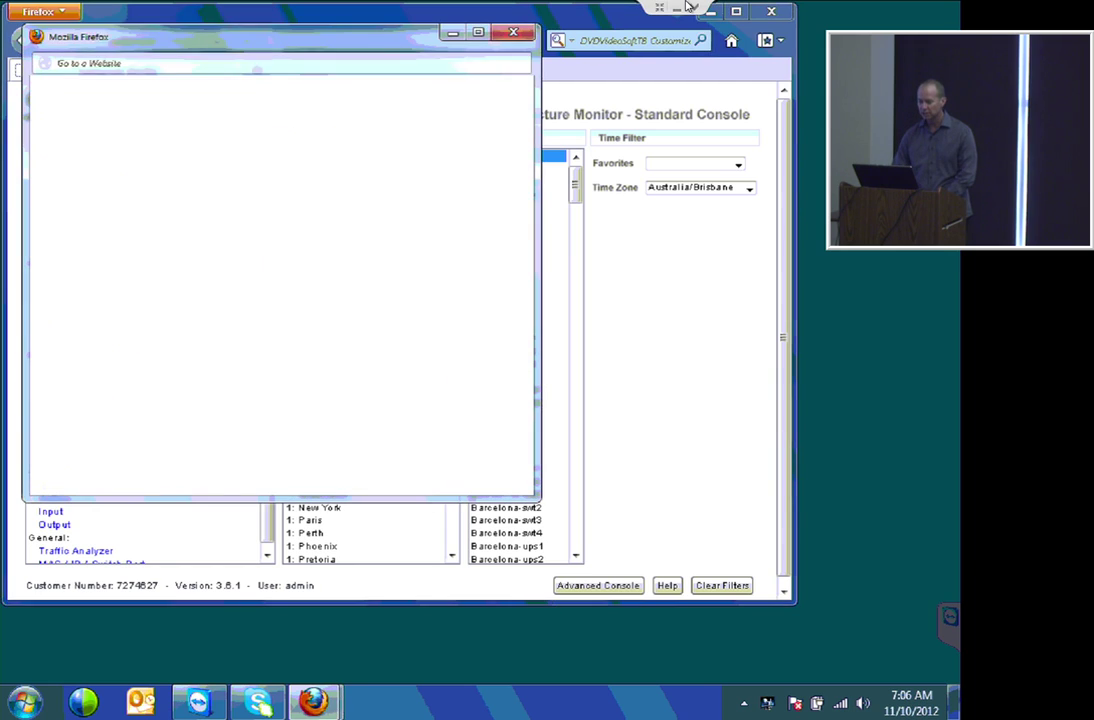
pyautogui.click(478, 33)
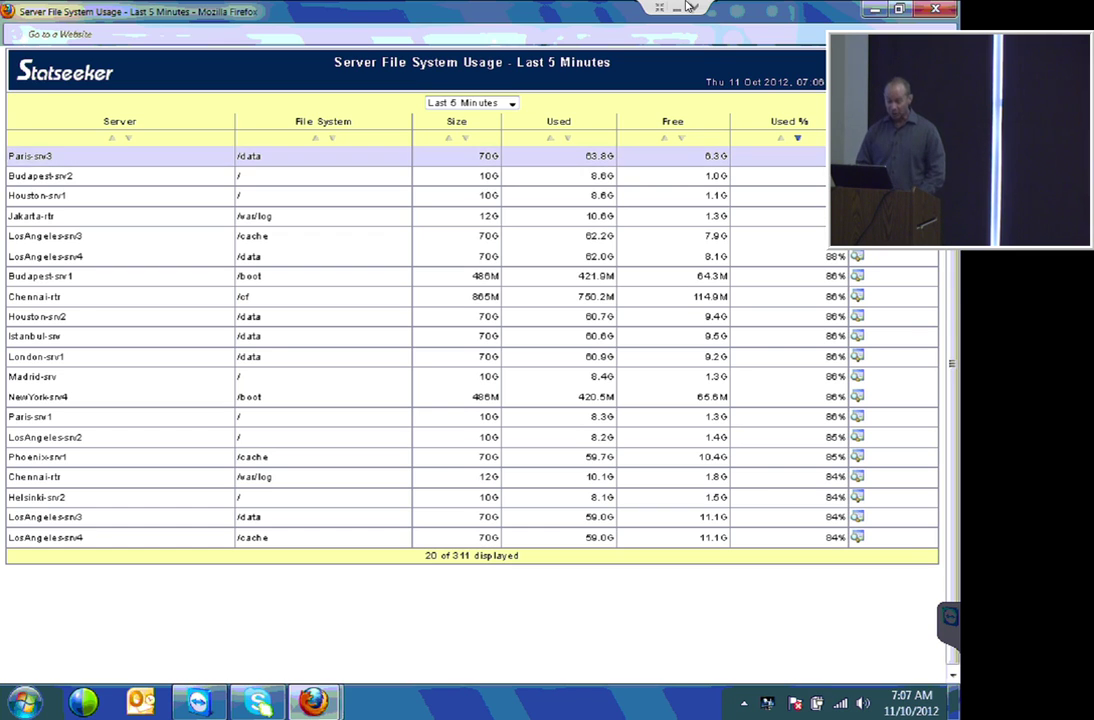
# Open the file system usage graph for Paris-srv3 /data and set its period to Last 60 Days
pyautogui.click(30, 156)
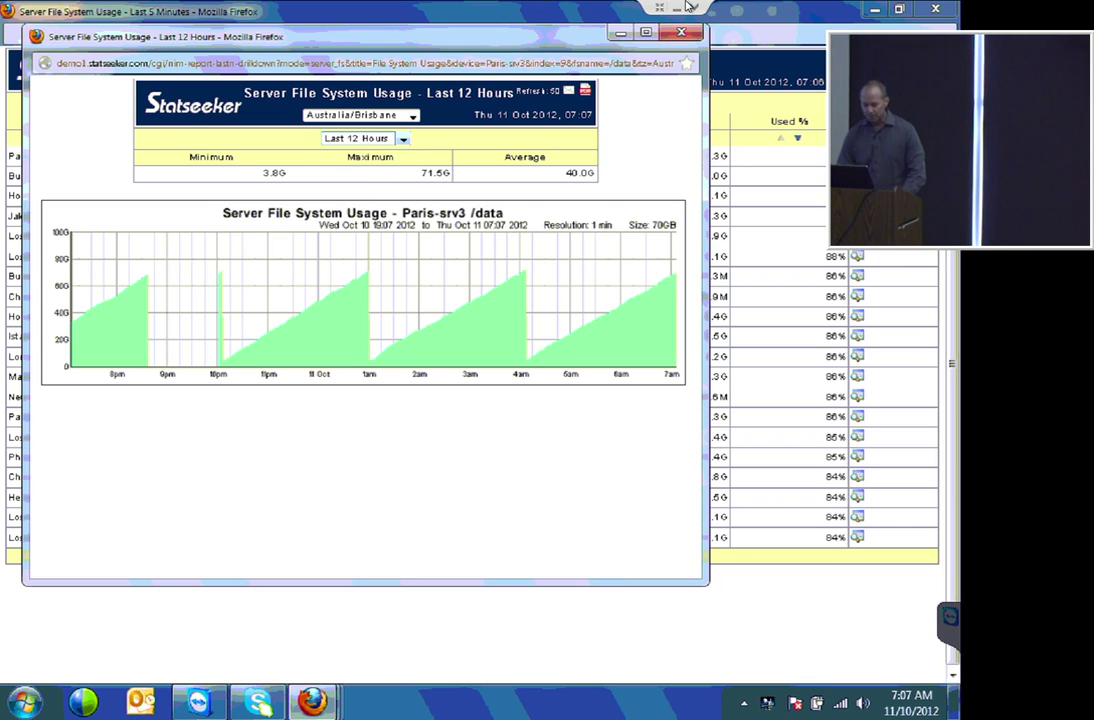
pyautogui.hotkey('alt', 'Down')
pyautogui.press('Down')
pyautogui.press('Down')
pyautogui.press('Down')
pyautogui.press('Down')
pyautogui.press('Down')
pyautogui.press('Down')
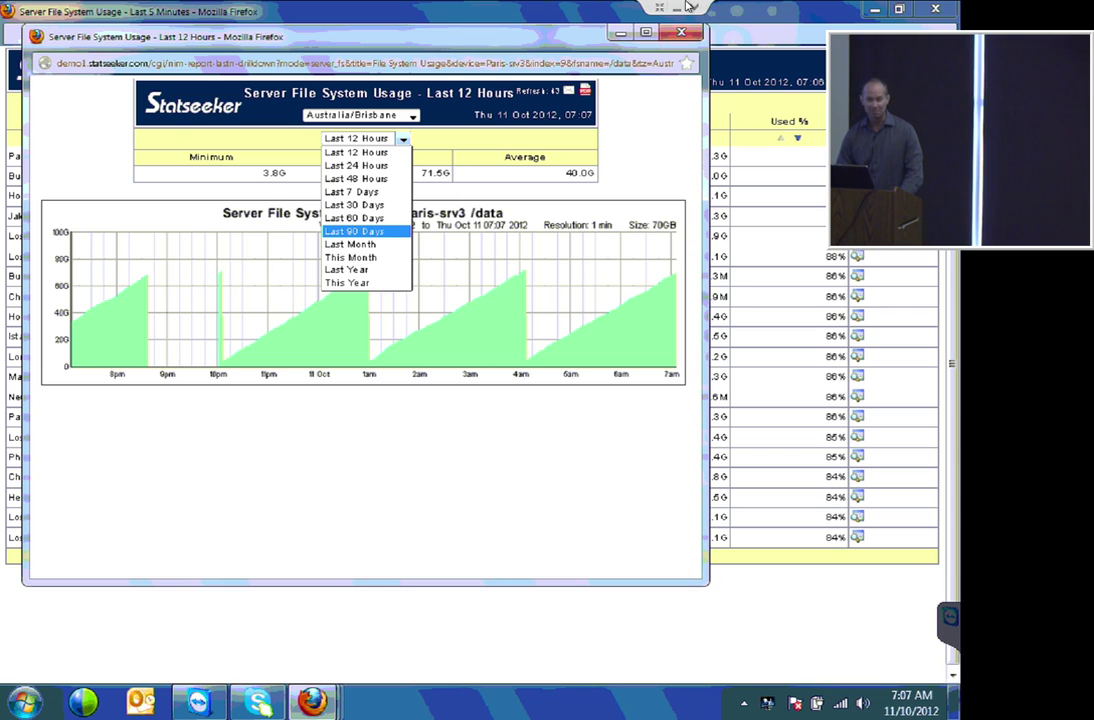
pyautogui.press('Down')
pyautogui.press('Up')
pyautogui.press('Up')
pyautogui.press('Return')
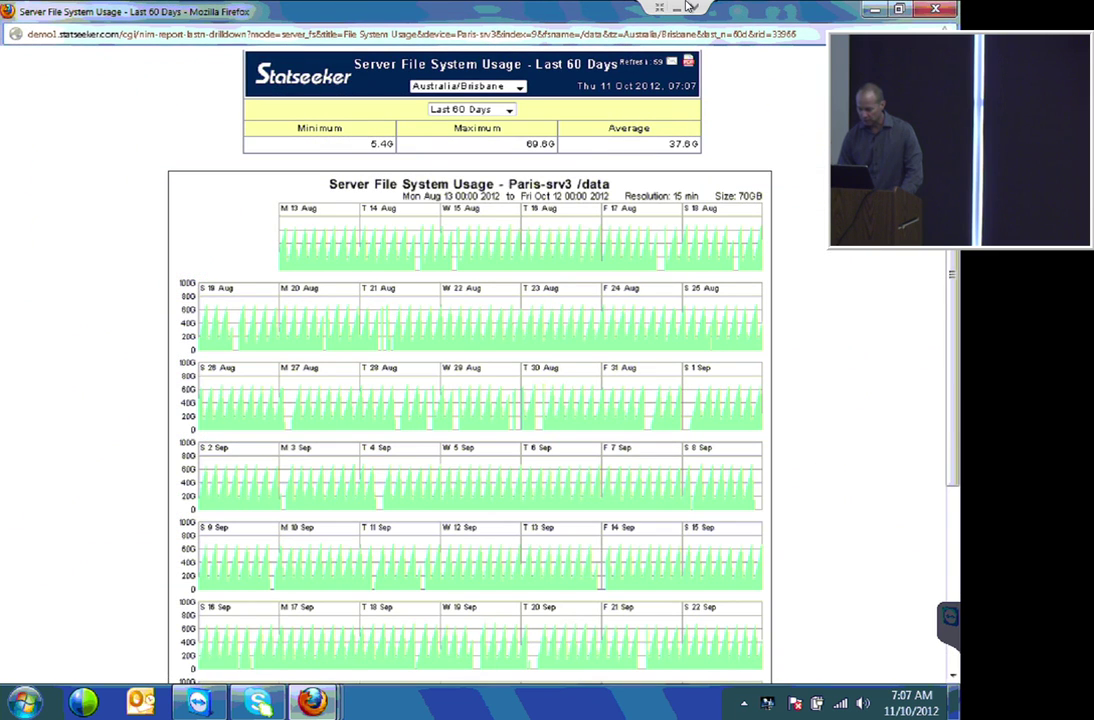
# Examine the daily file system usage graphs of Paris-srv3 /data and close both file system usage windows
pyautogui.scroll(-4, 688, 7)
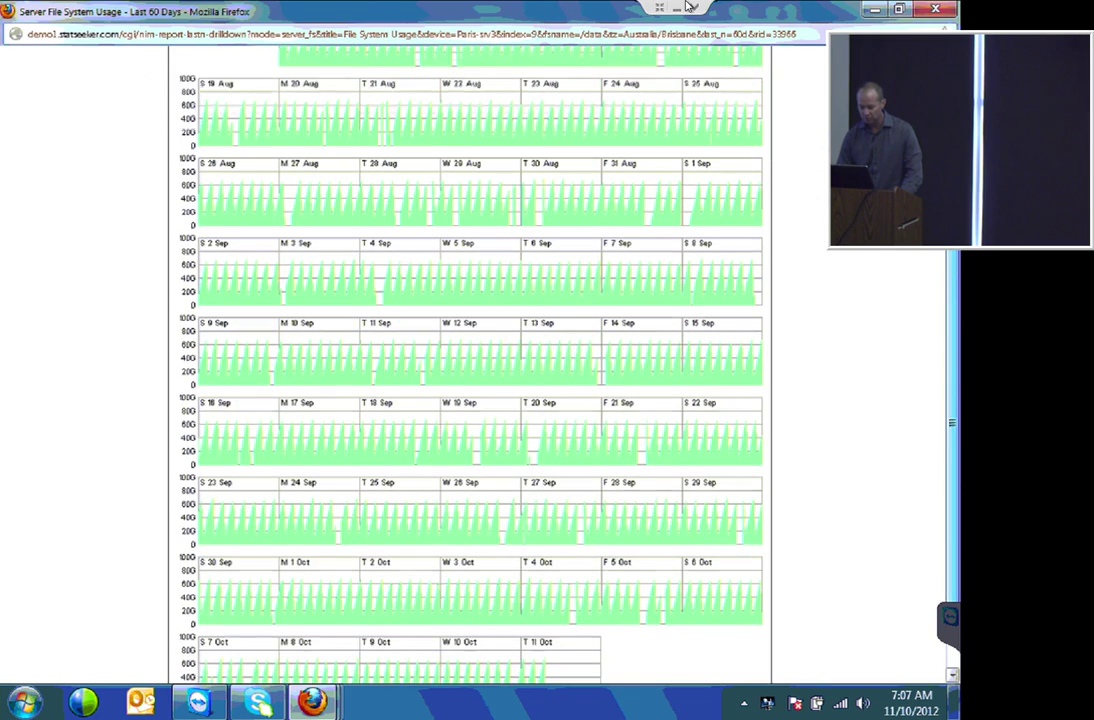
pyautogui.scroll(-1, 688, 7)
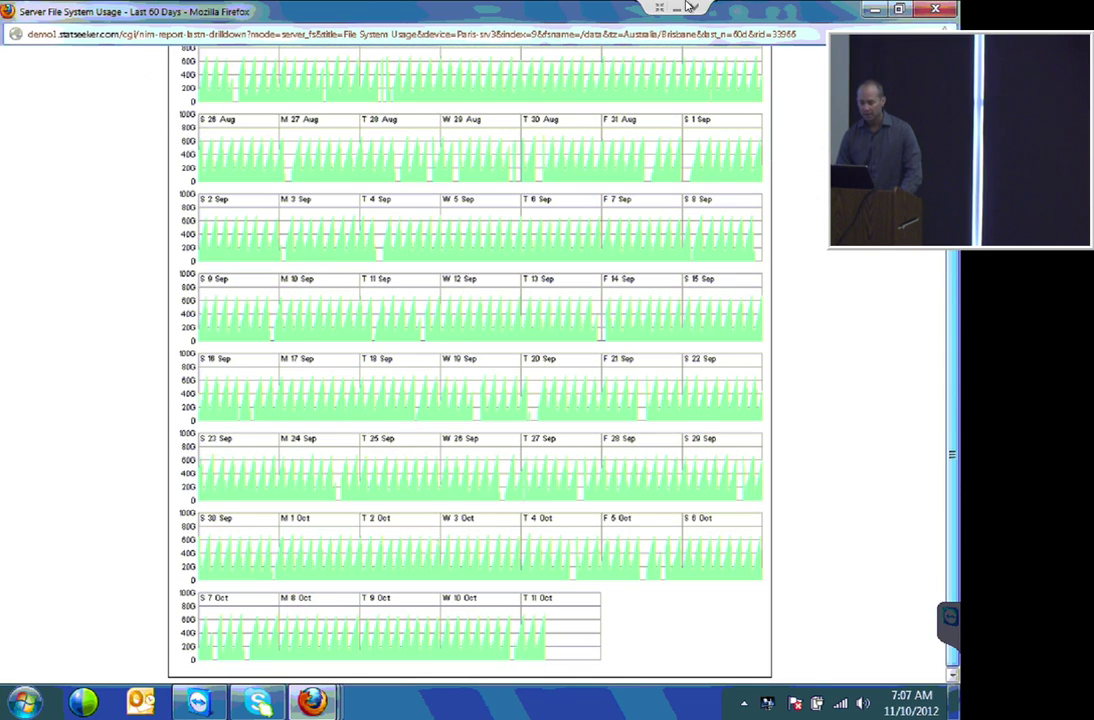
pyautogui.scroll(5, 688, 7)
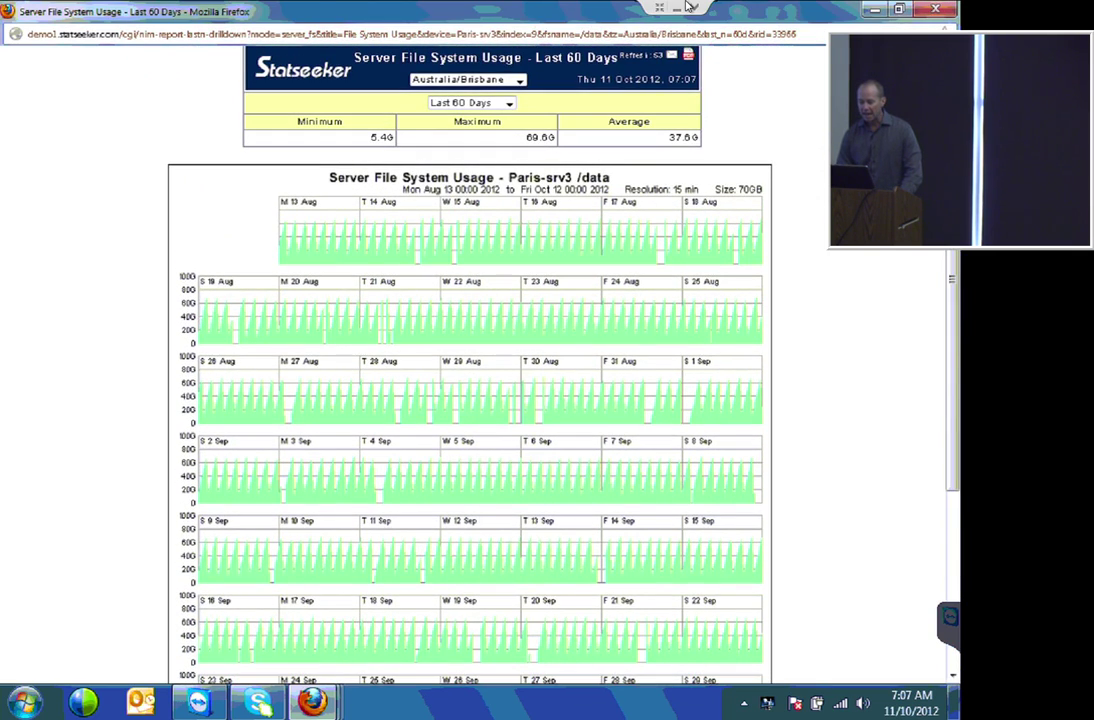
pyautogui.hotkey('alt', 'F4')
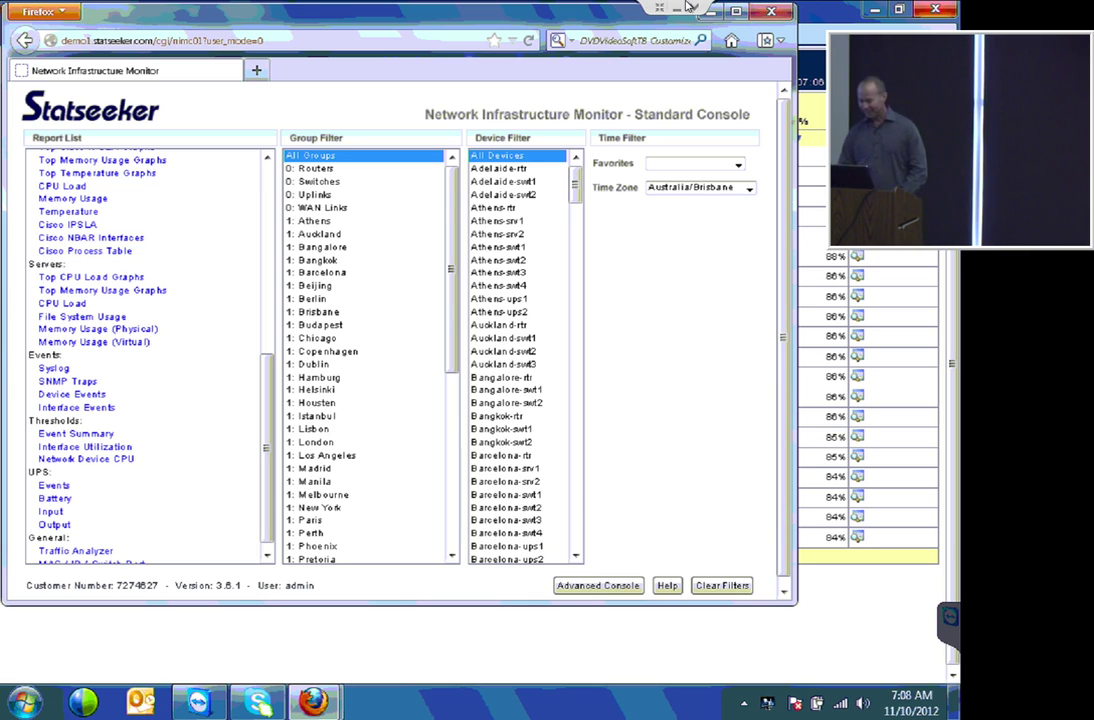
pyautogui.hotkey('alt', 'Tab')
pyautogui.hotkey('alt', 'F4')
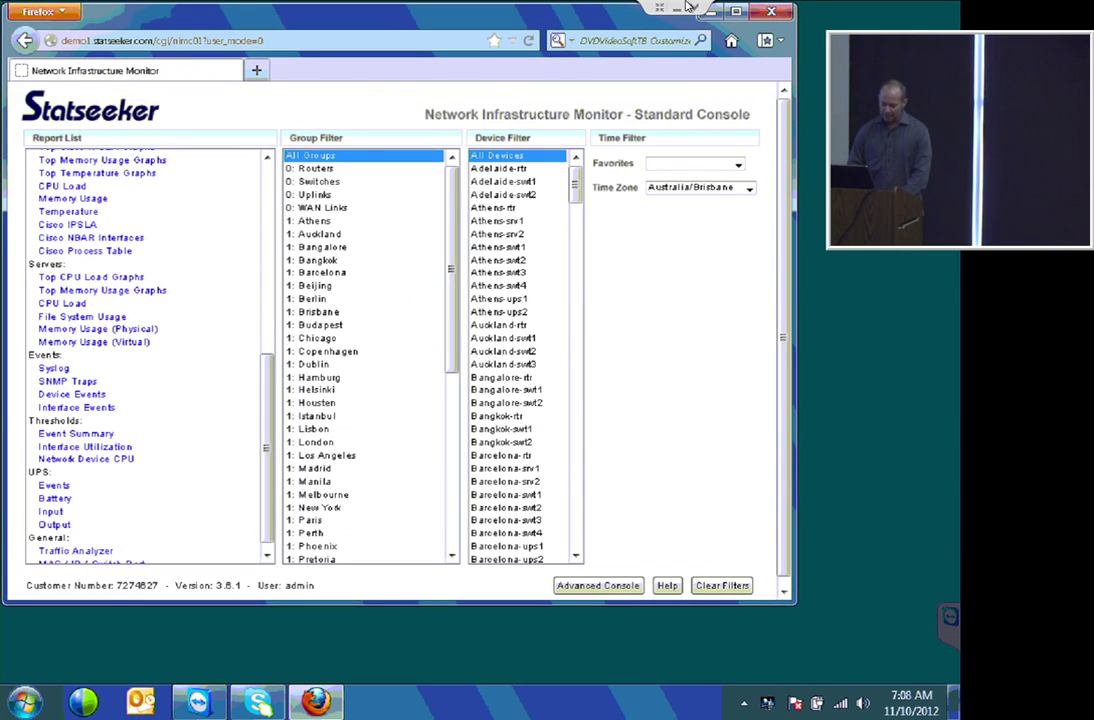
# Open the MAC / IP / Switch Port report from the General reports
pyautogui.click(267, 555)
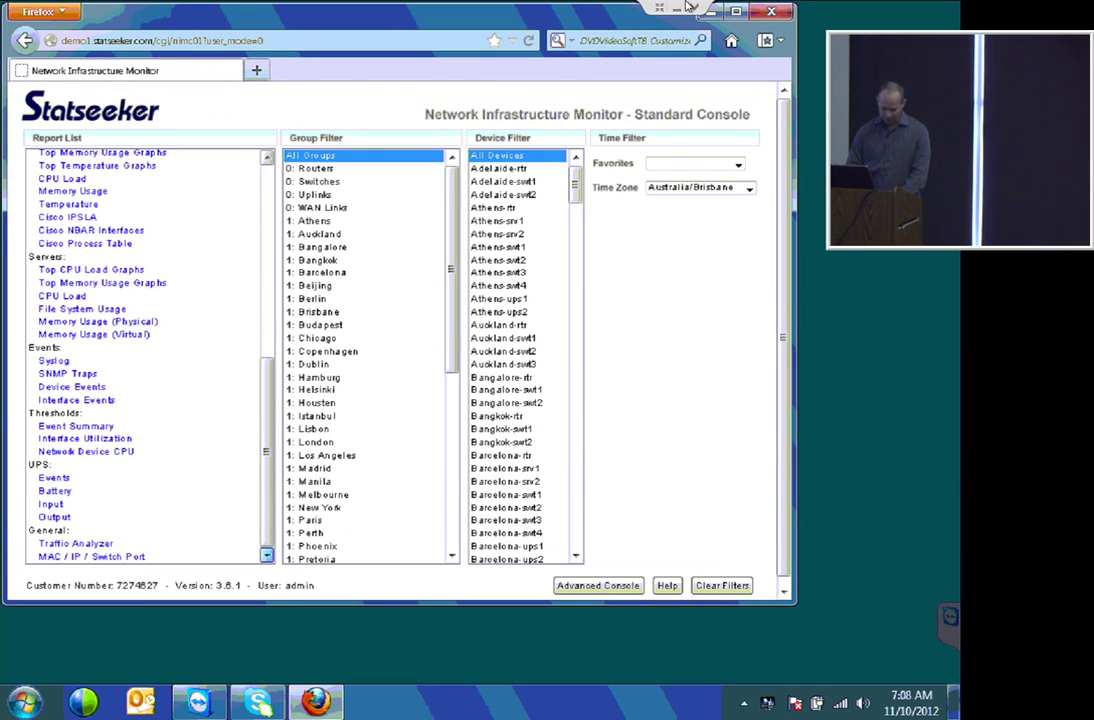
pyautogui.click(92, 556)
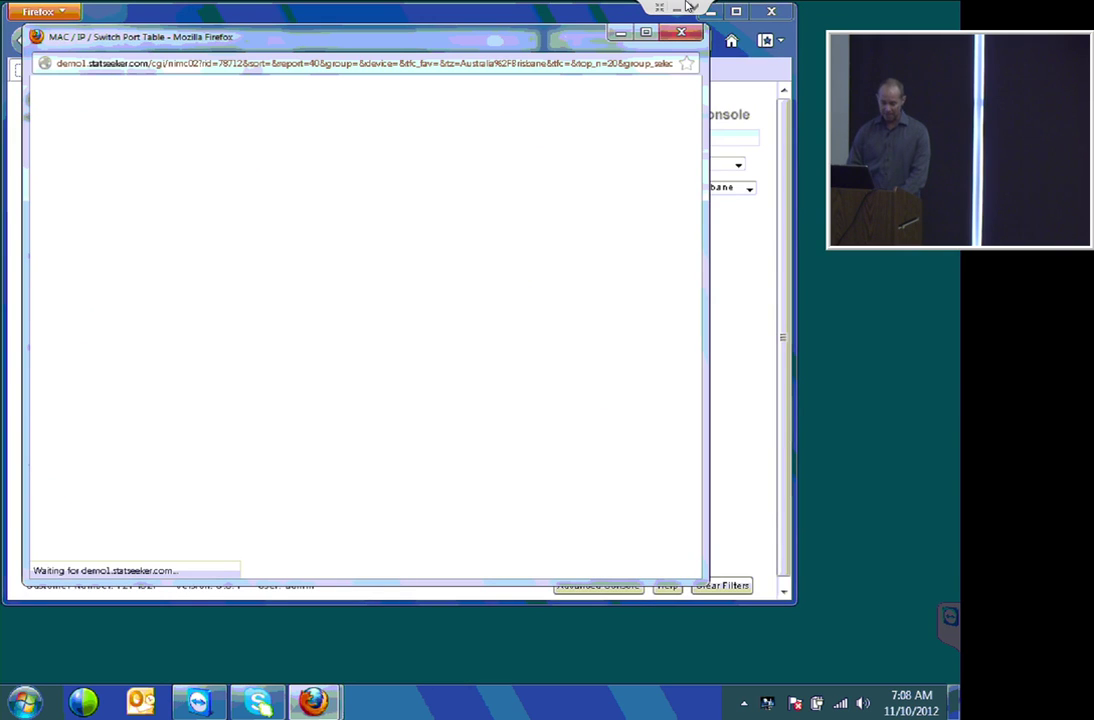
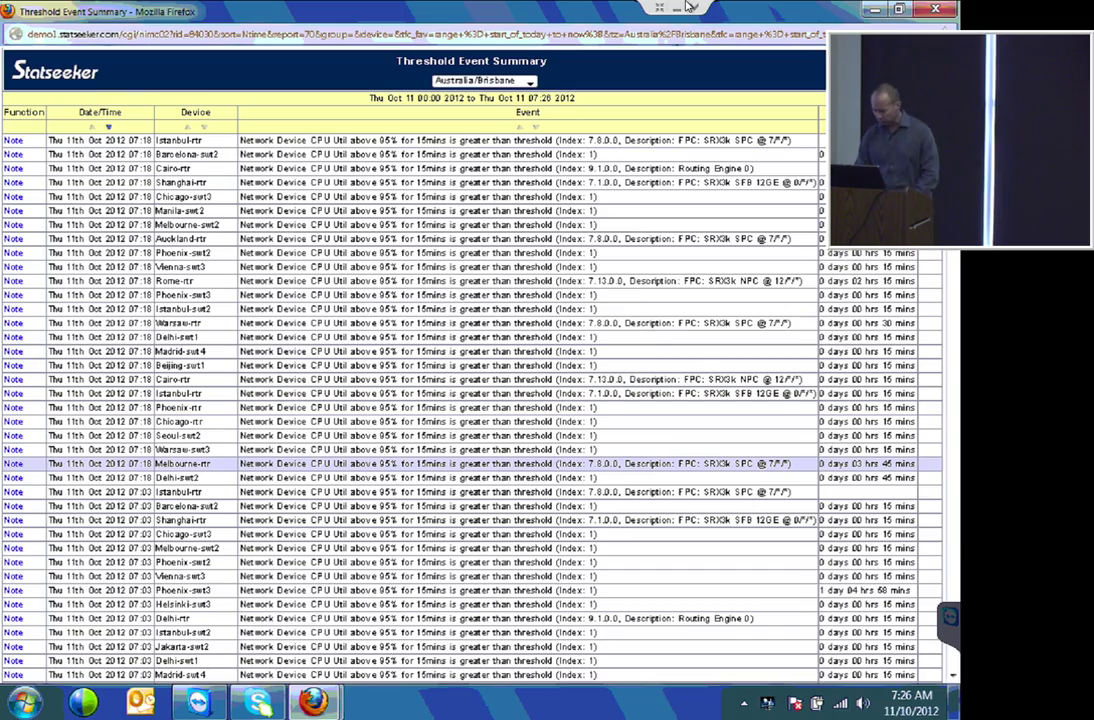
# Review the Threshold Event Summary through to its last event, close it, and check the Interface Utilization threshold report
pyautogui.moveTo(953, 78); pyautogui.dragTo(953, 650)
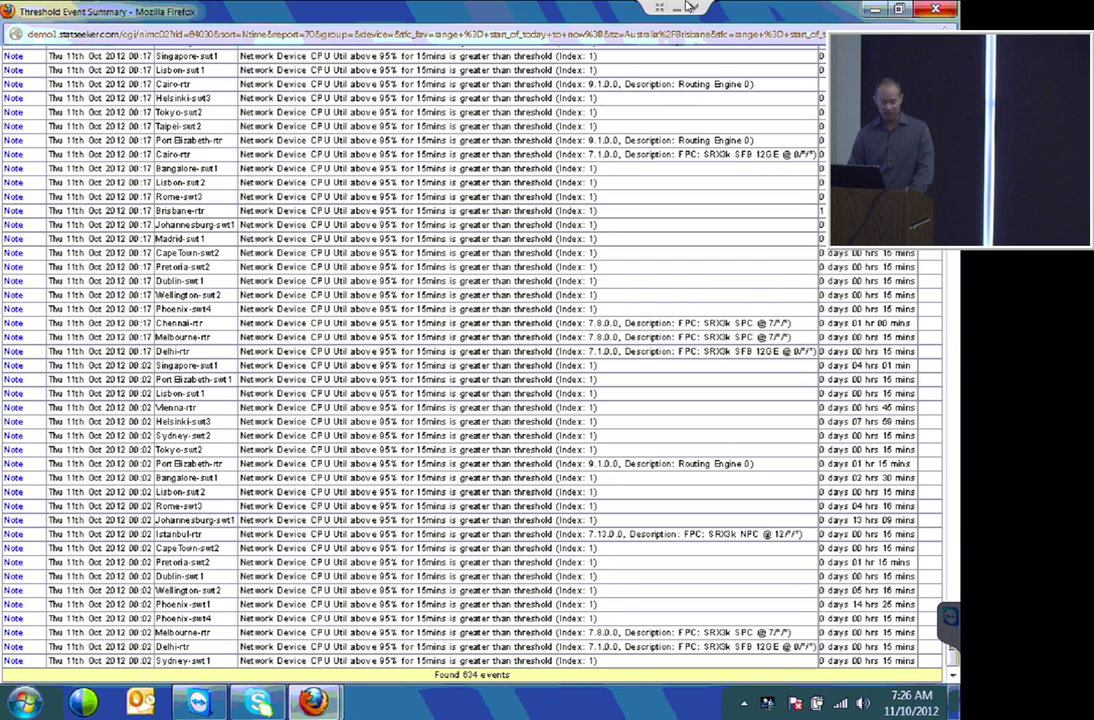
pyautogui.hotkey('ctrl', 'w')
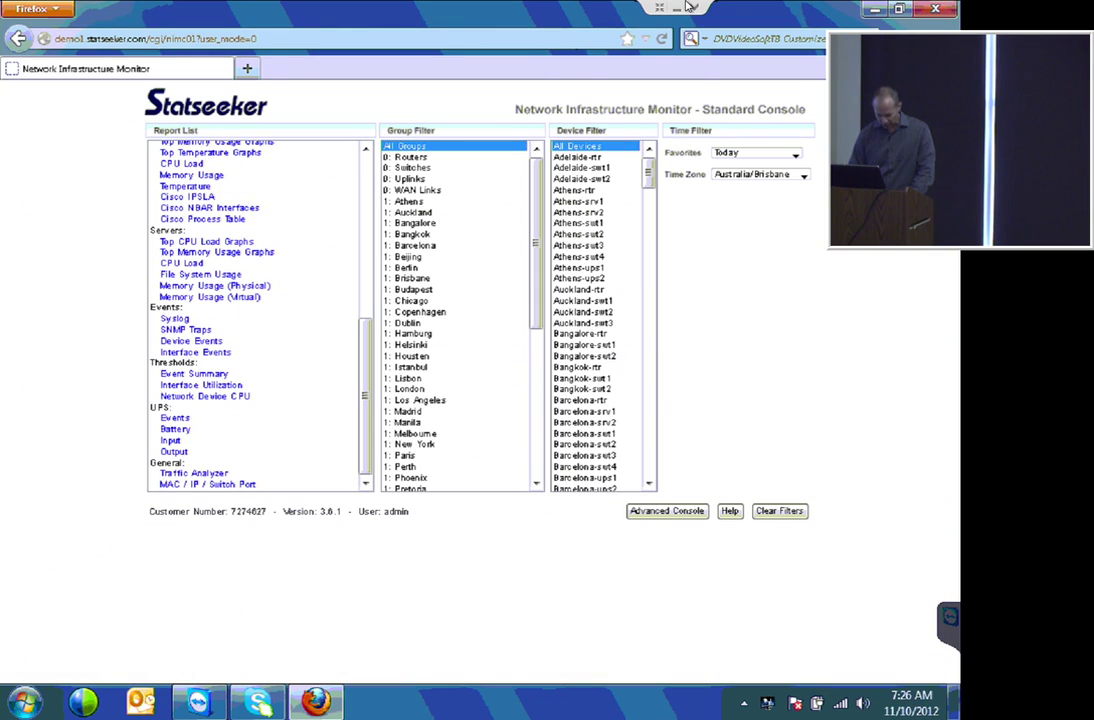
pyautogui.click(201, 385)
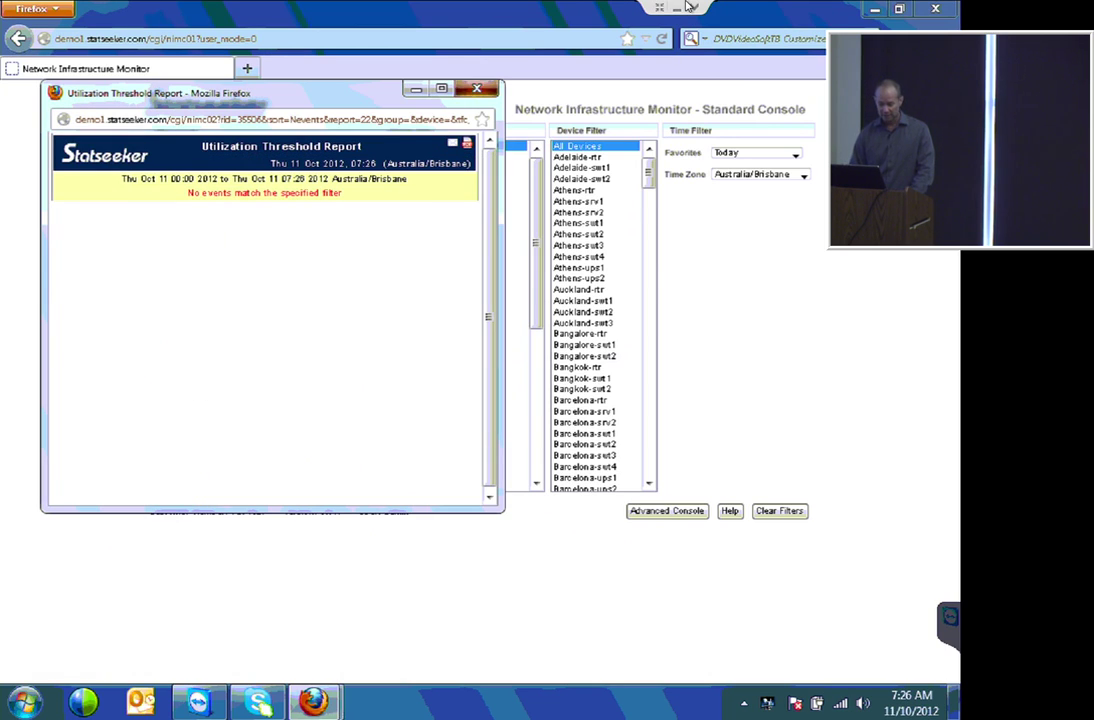
pyautogui.hotkey('ctrl', 'w')
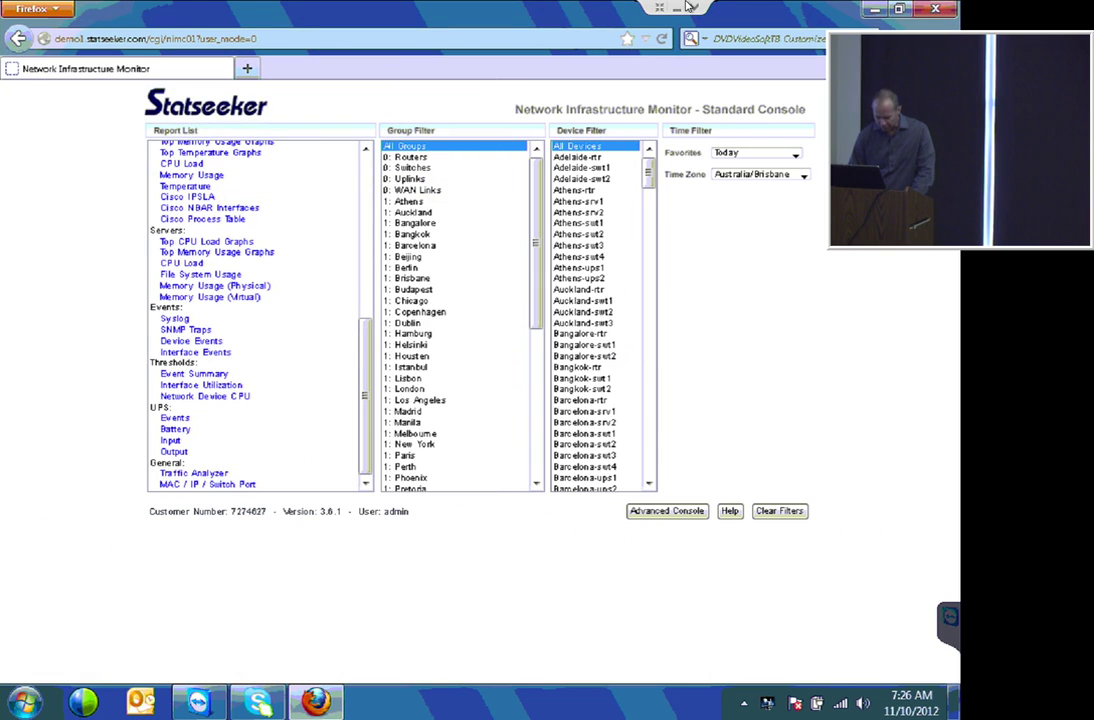
# Open the Network Device CPU threshold report, view the threshold events of Warsaw-swt3, and close both windows
pyautogui.click(205, 396)
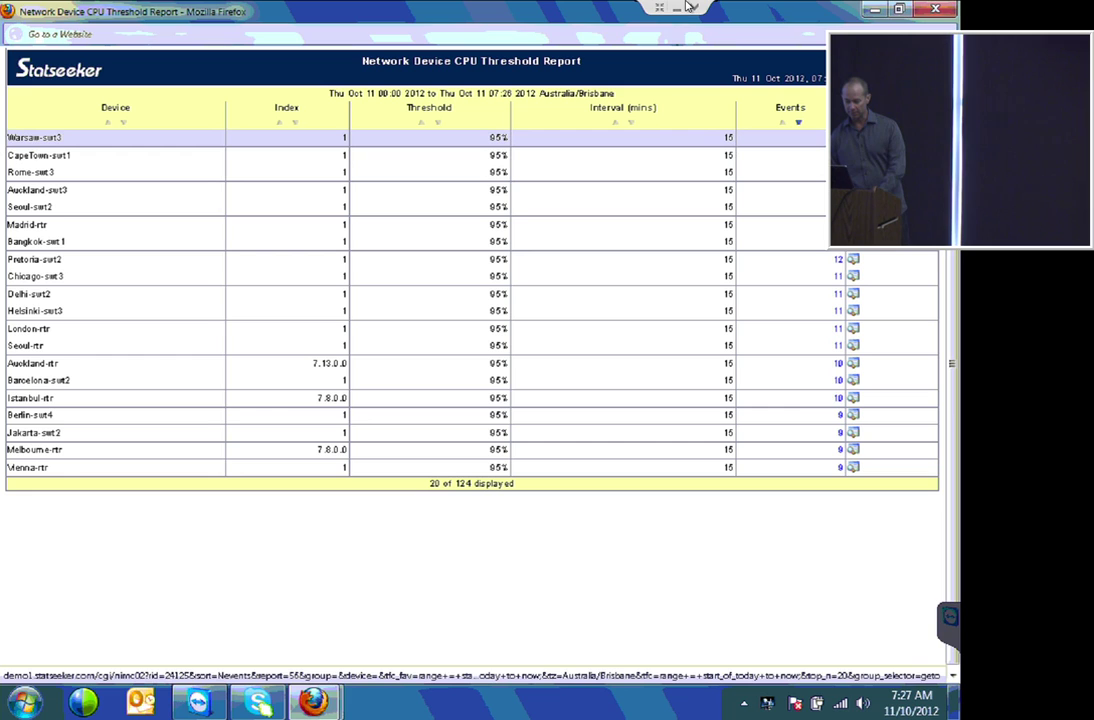
pyautogui.click(852, 137)
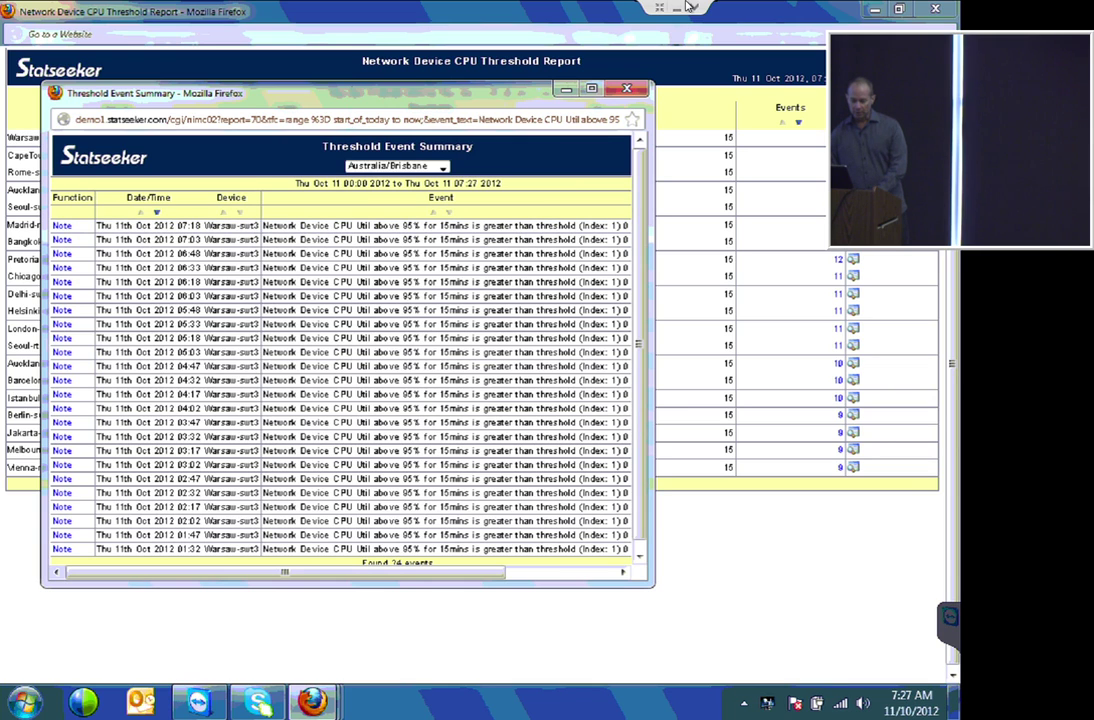
pyautogui.hotkey('ctrl', 'w')
pyautogui.hotkey('ctrl', 'w')
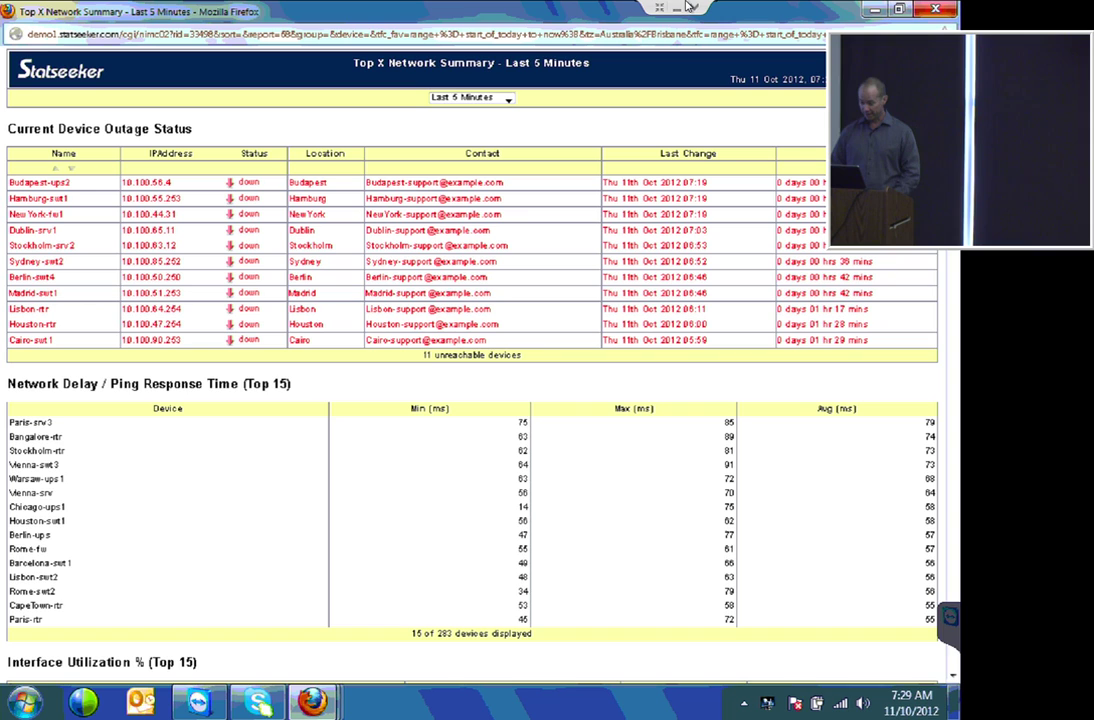
# Close the Top X Network Summary and switch from the Standard Console to the Advanced Console
pyautogui.hotkey('ctrl', 'w')
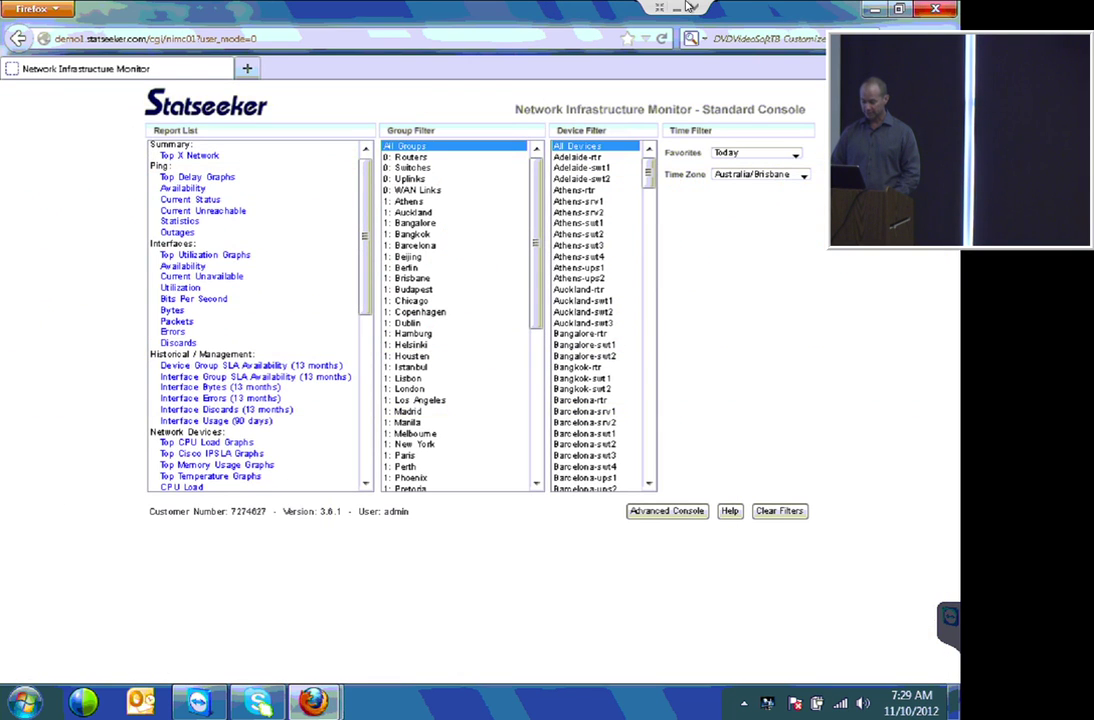
pyautogui.click(667, 511)
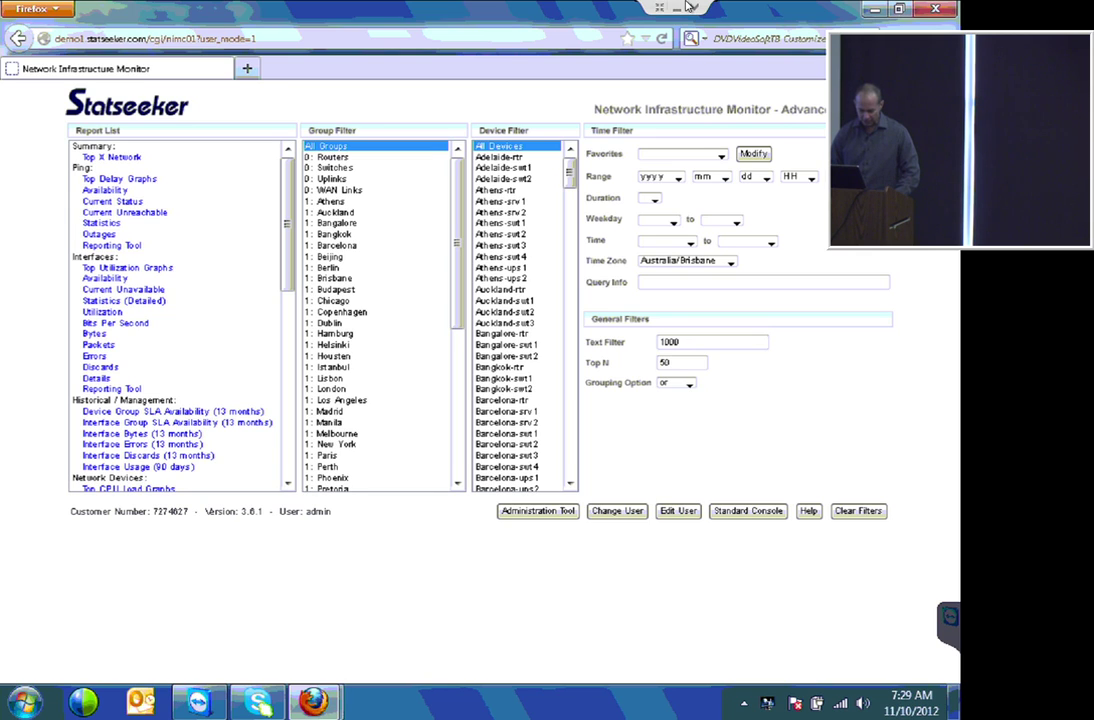
# Clear the text filter, set Top N to 1000, and open the Interfaces Bytes report in a maximized window
pyautogui.click(94, 334)
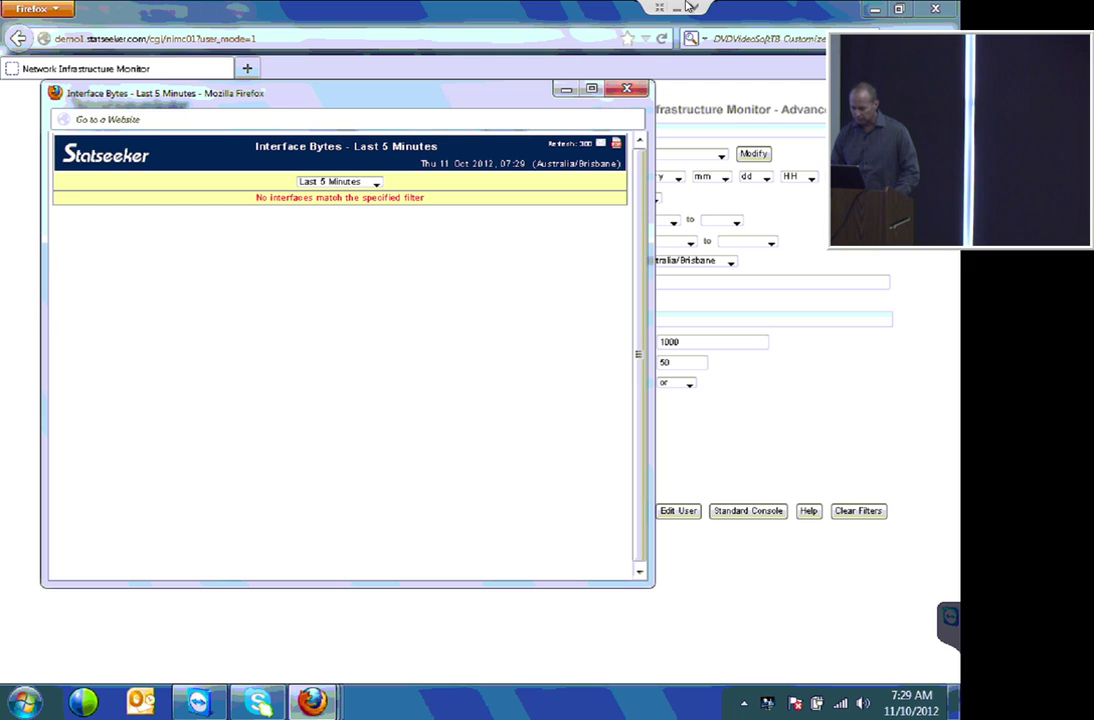
pyautogui.hotkey('ctrl', 'w')
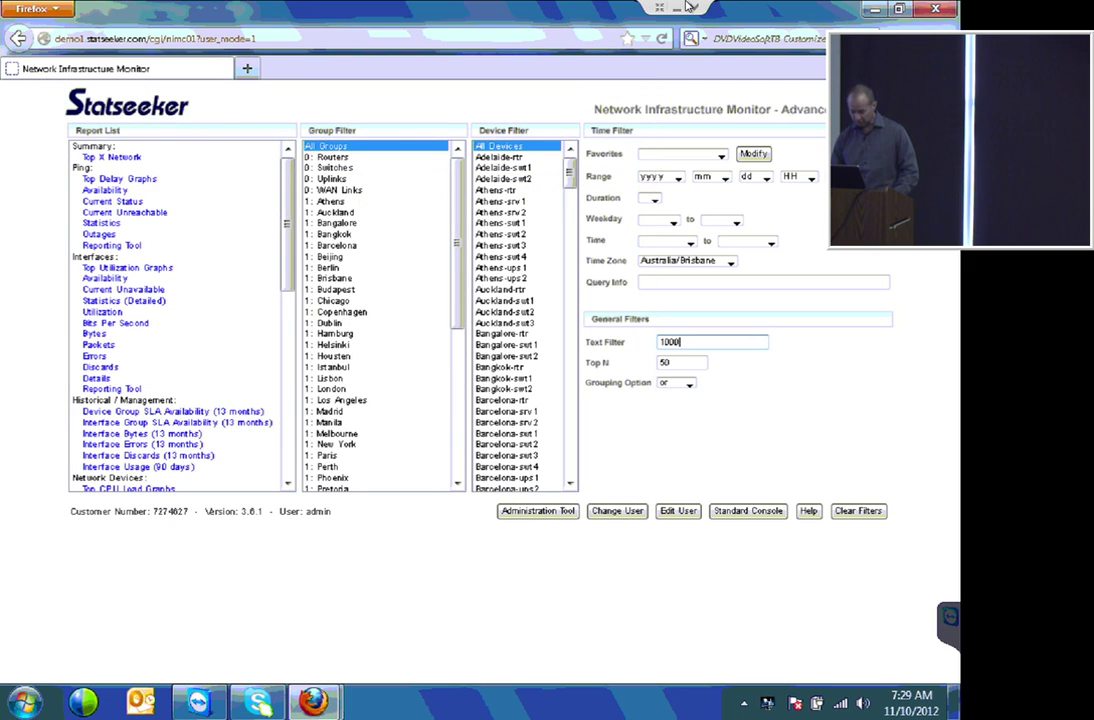
pyautogui.click(858, 511)
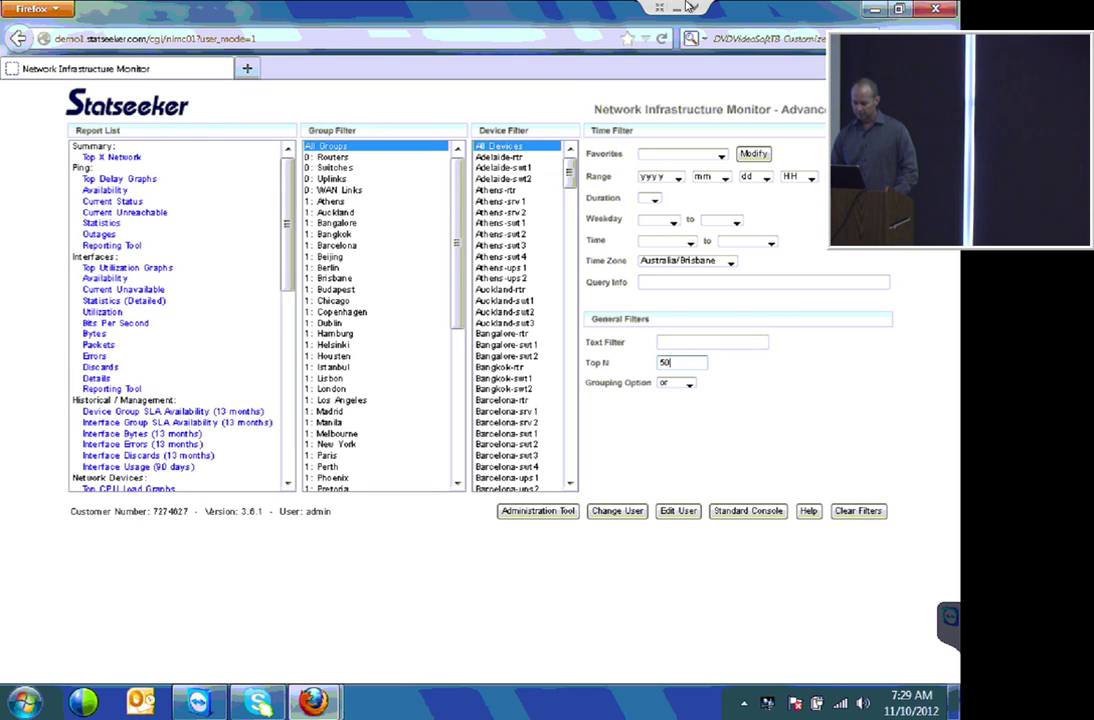
pyautogui.write('1000')
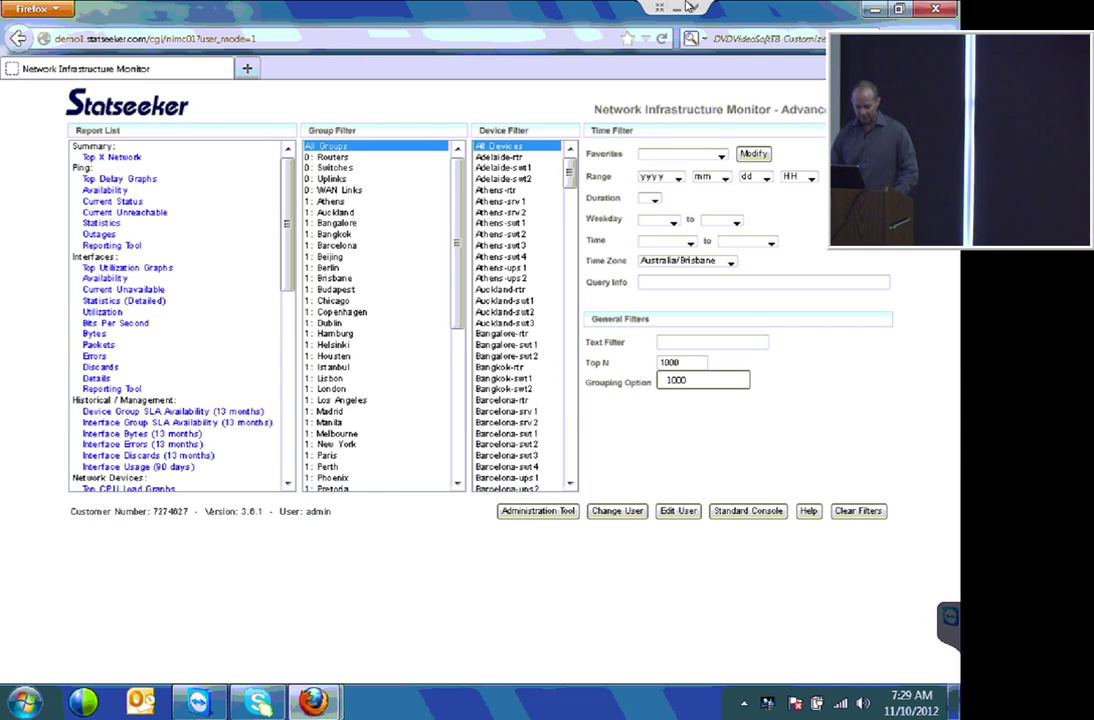
pyautogui.click(94, 334)
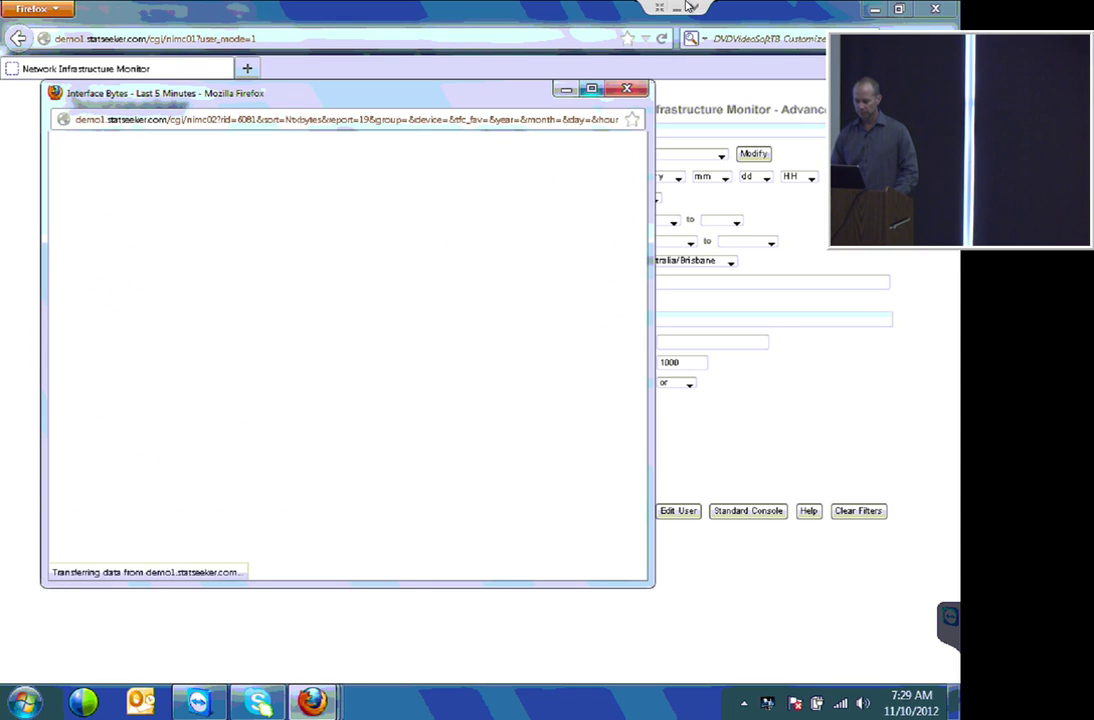
pyautogui.click(592, 89)
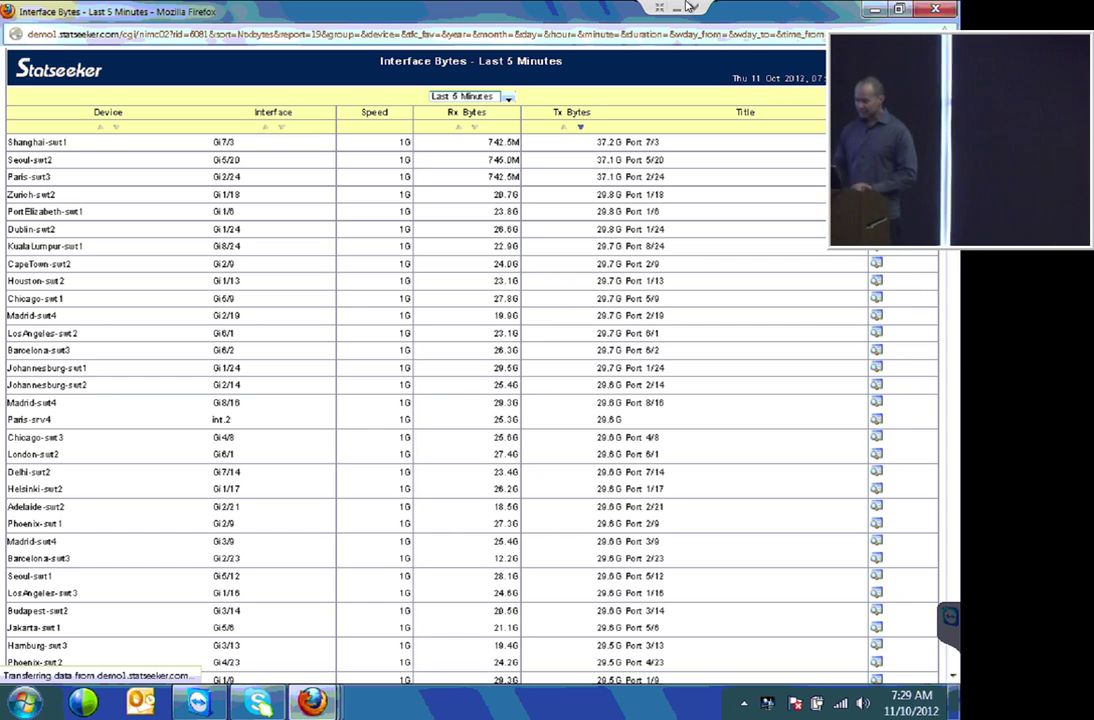
# Set the Interface Bytes report's period to Last 90 Days and look through the listed interfaces
pyautogui.hotkey('alt', 'Down')
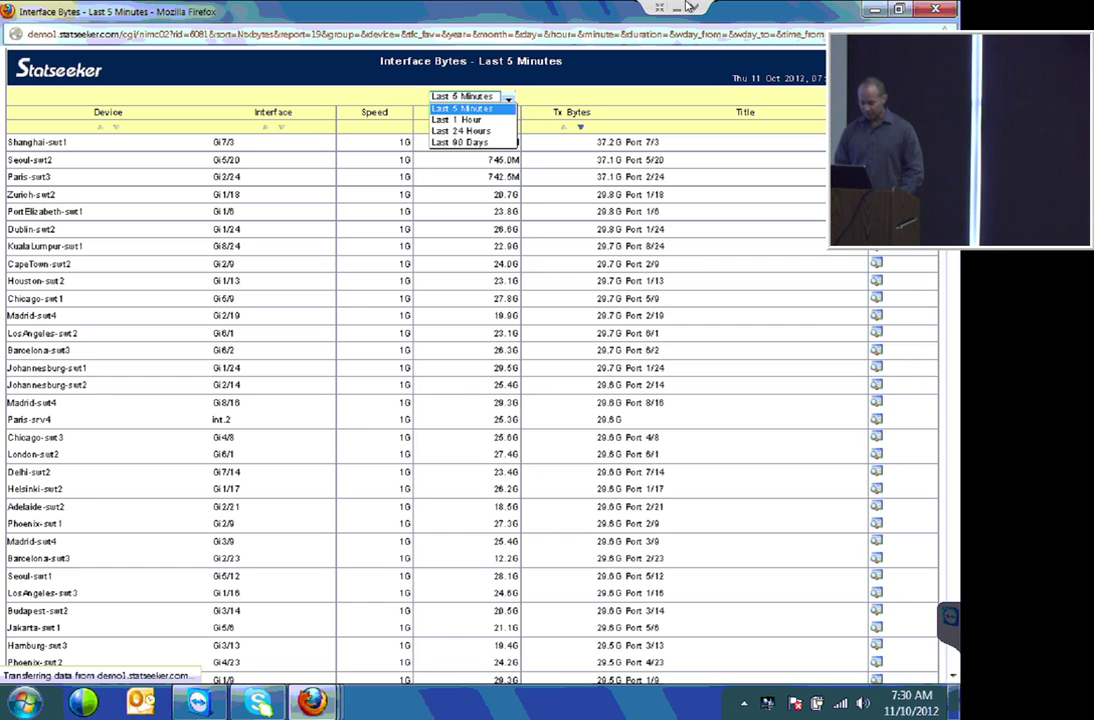
pyautogui.press('Down')
pyautogui.press('Down')
pyautogui.press('Down')
pyautogui.press('Escape')
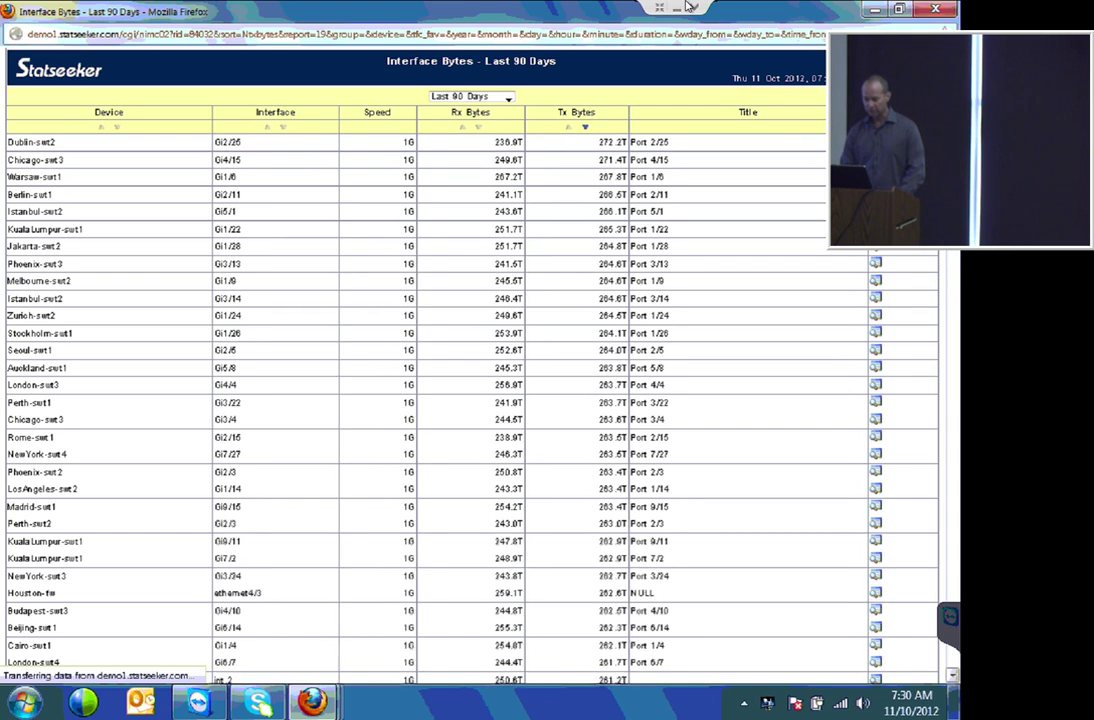
pyautogui.scroll(-4, 688, 7)
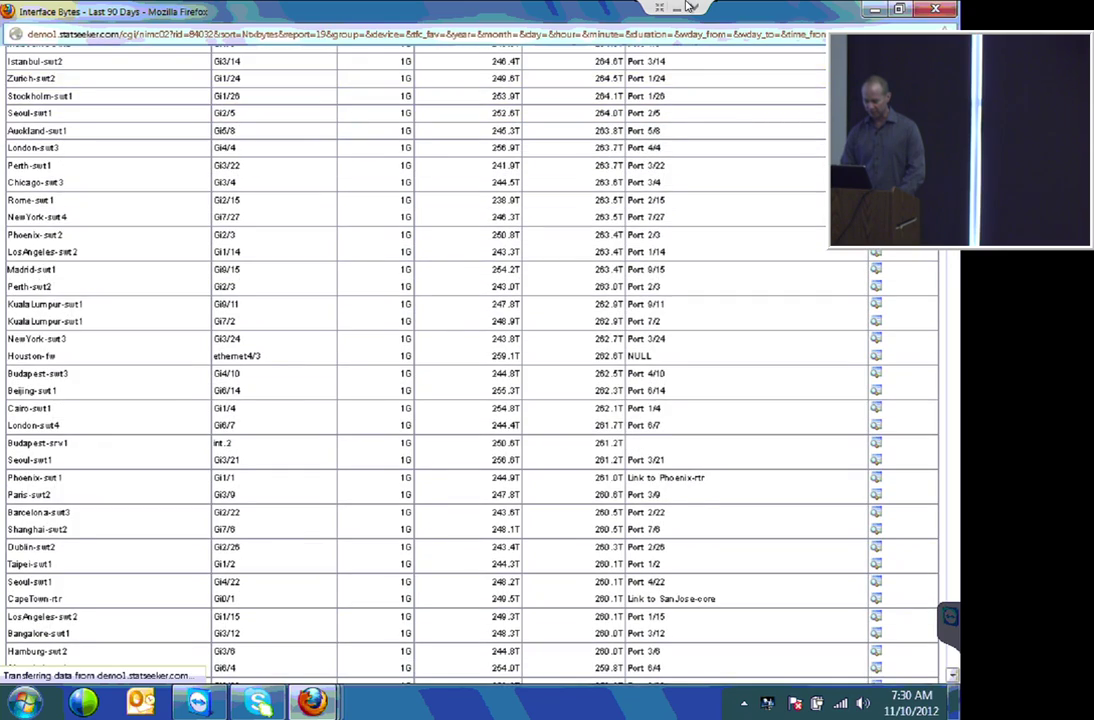
pyautogui.scroll(-4, 688, 7)
pyautogui.scroll(-3, 688, 7)
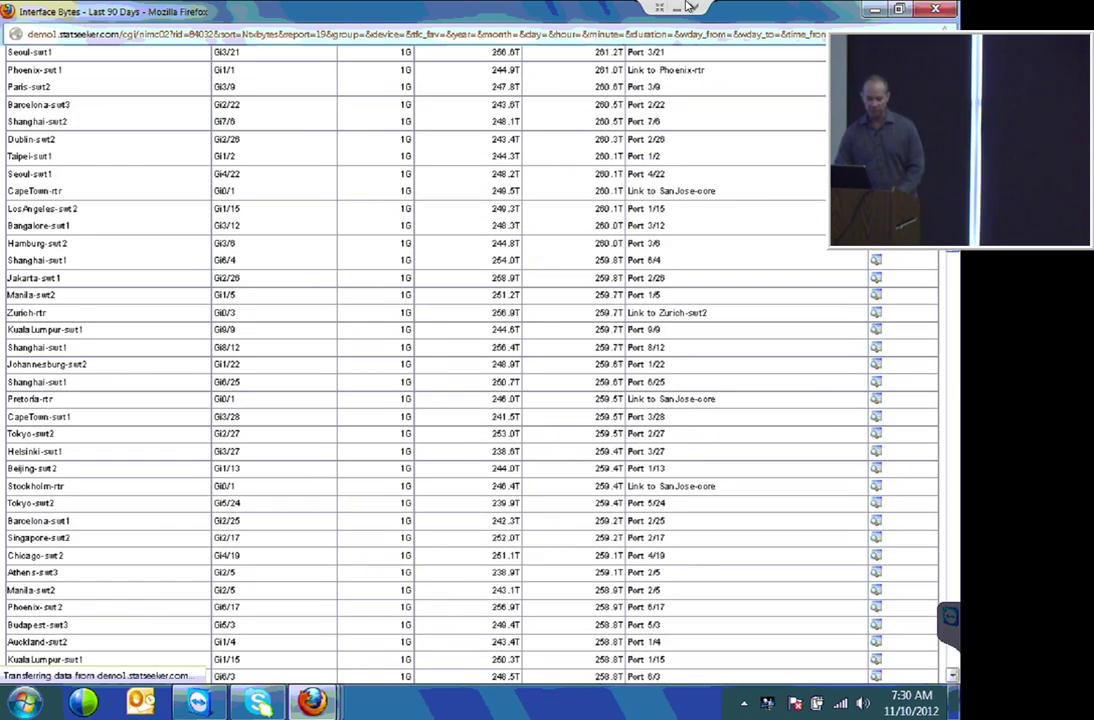
pyautogui.scroll(-5, 688, 7)
pyautogui.scroll(15, 688, 7)
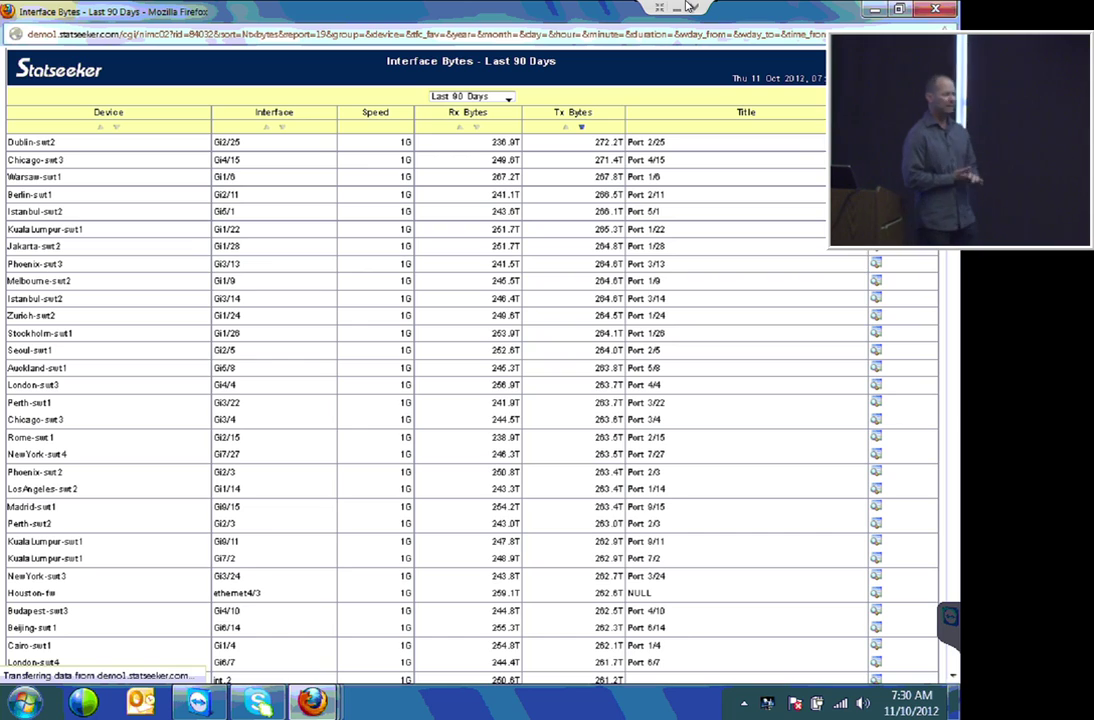